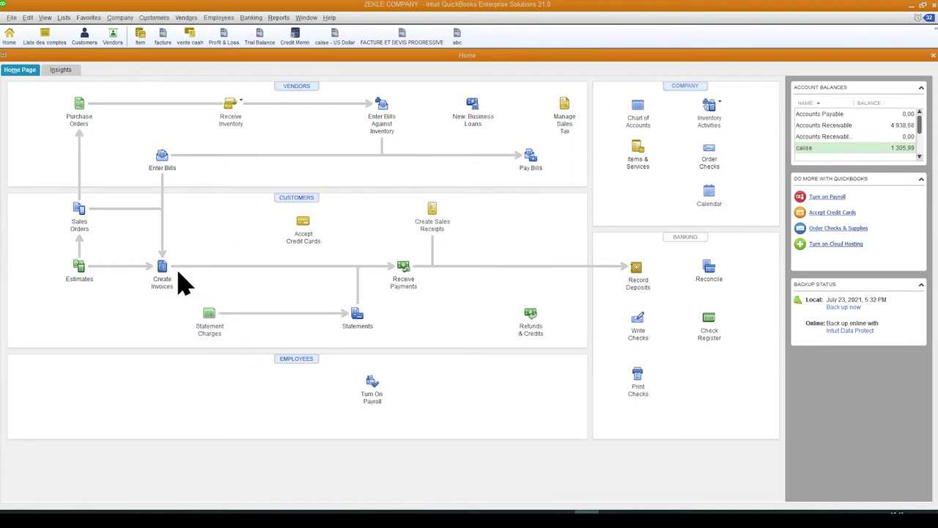
- Start a new invoice and quick-add the customer's name as a new customer with US Dollar currency
left_click(162, 272)
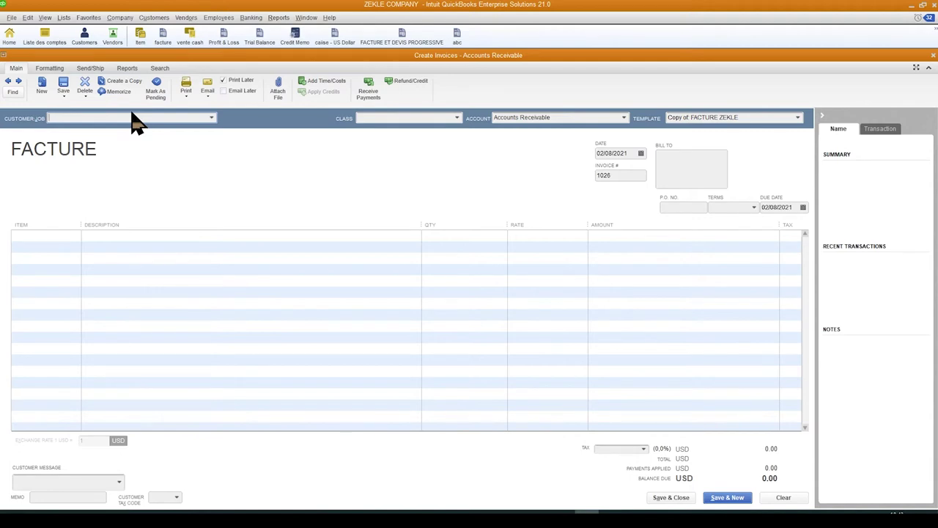
type("PAUL")
key("Tab")
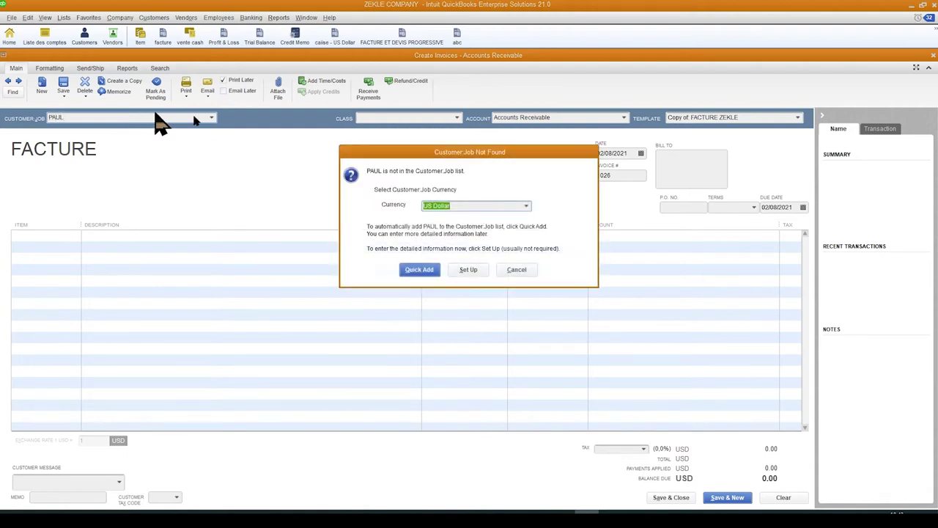
left_click(422, 270)
- Add the FINITIONS item to the invoice with a quantity of 15, and save and close the invoice
left_click(67, 234)
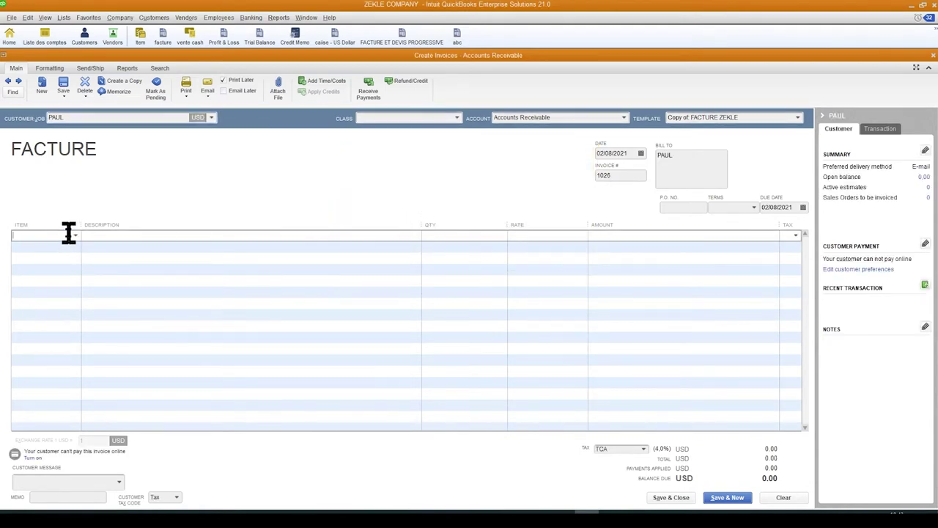
type("FINITIONS")
key("Tab")
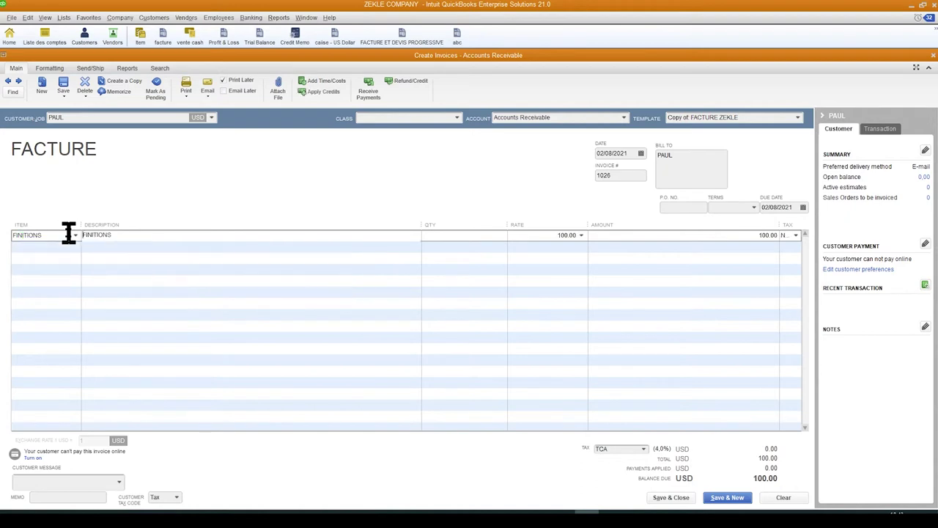
key("Tab")
type("15")
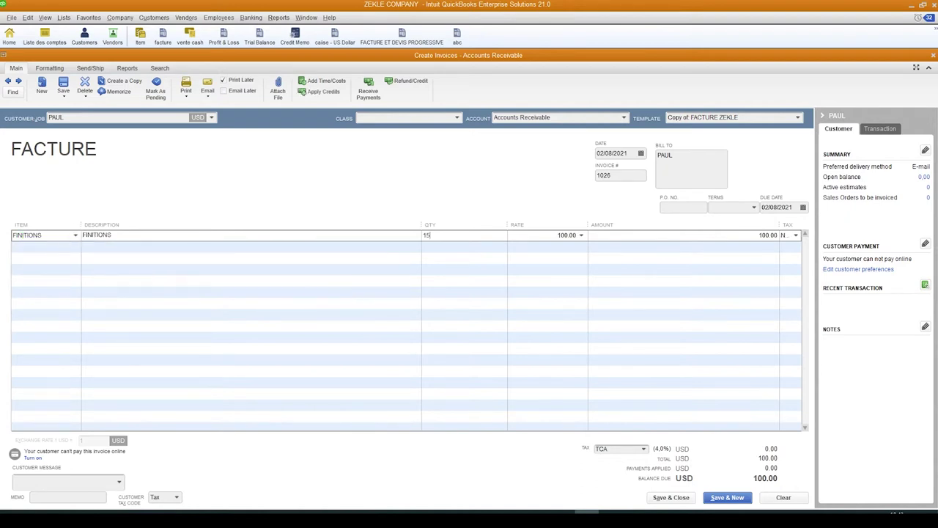
key("Tab")
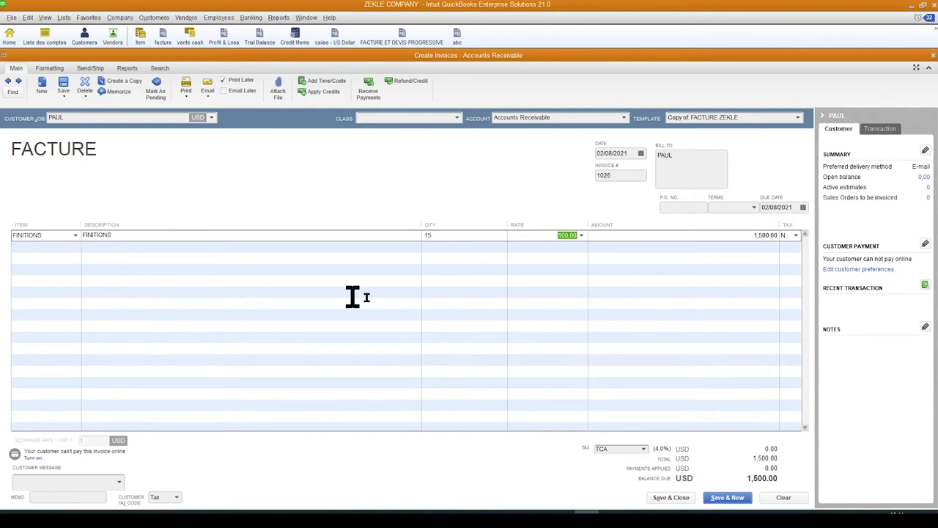
left_click(680, 498)
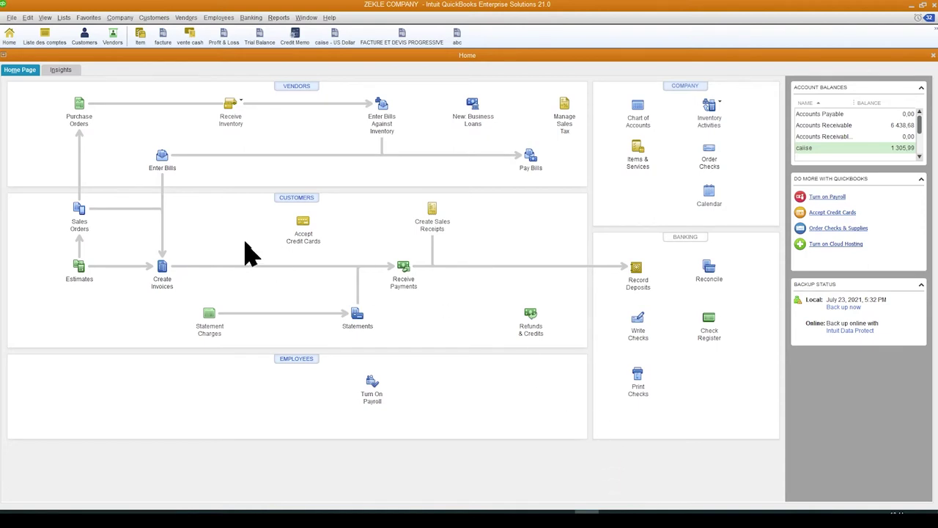
- Open the Open Invoices report to examine the unpaid invoices per customer
left_click(277, 19)
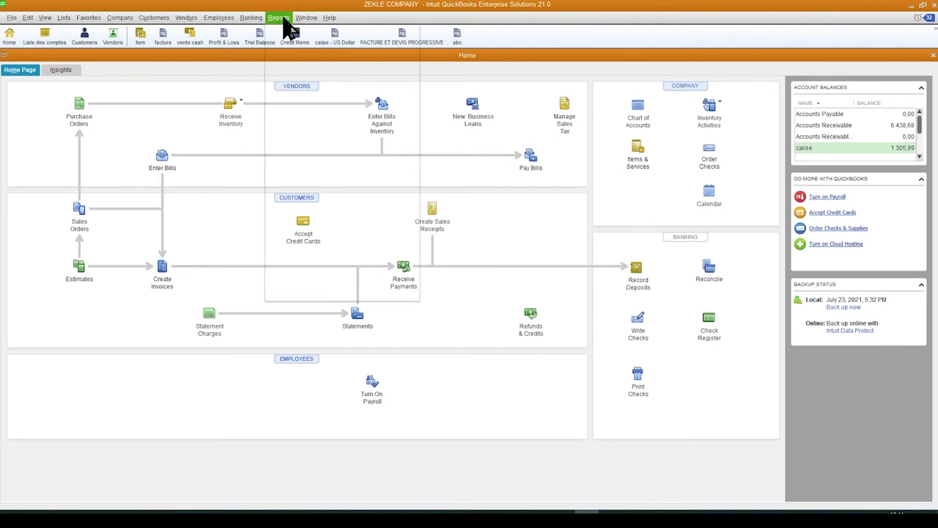
mouse_move(319, 144)
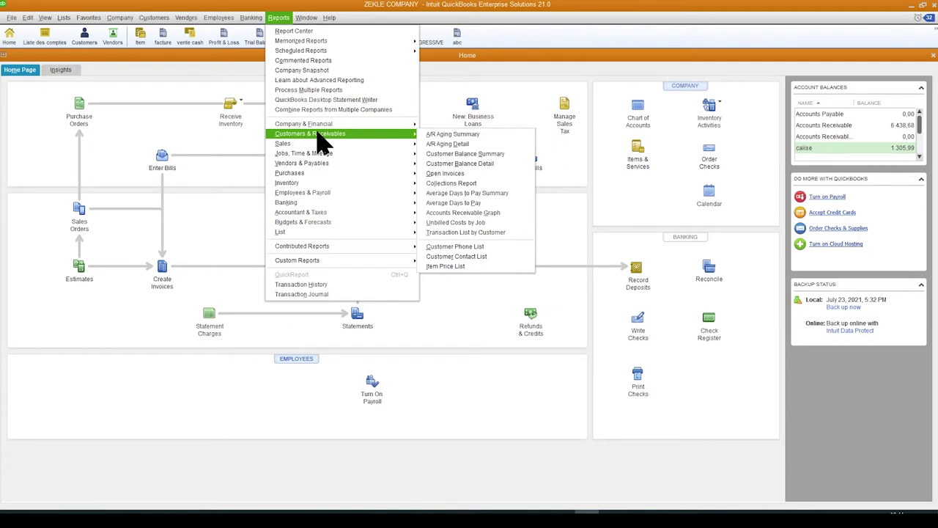
left_click(460, 183)
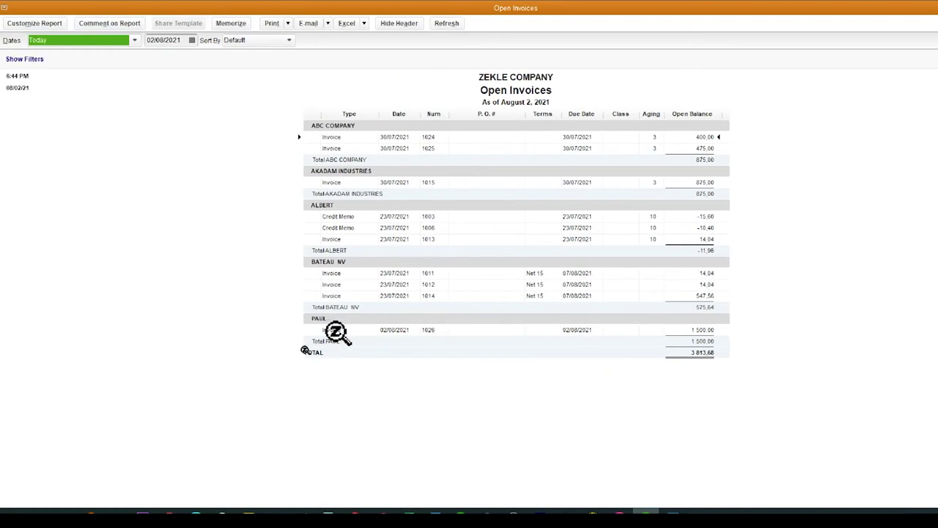
- Open the invoice form and go back to the new customer's saved FINITIONS invoice
key("ctrl+i")
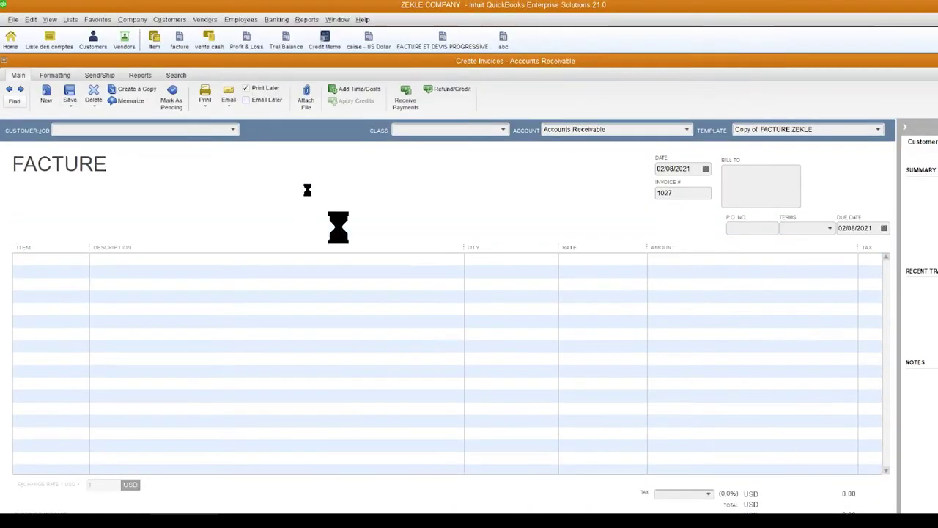
key("ctrl+Page_Up")
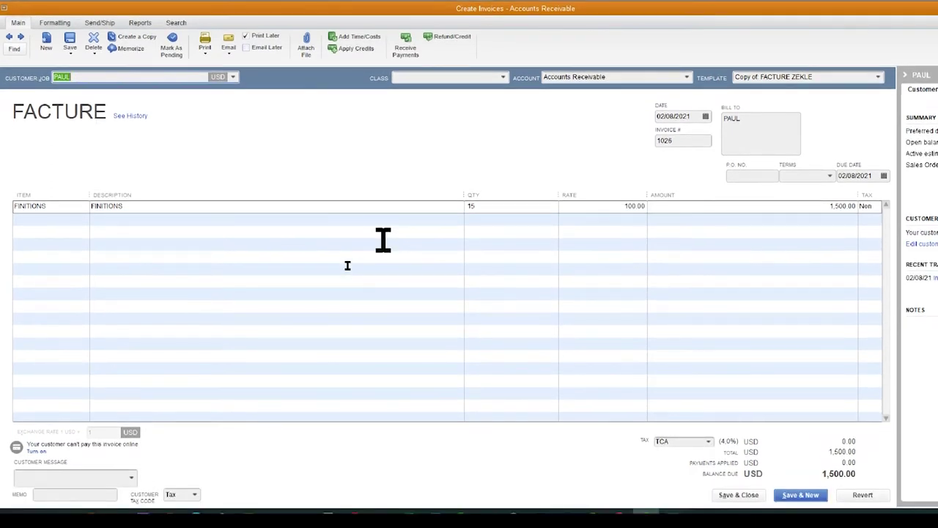
key("super")
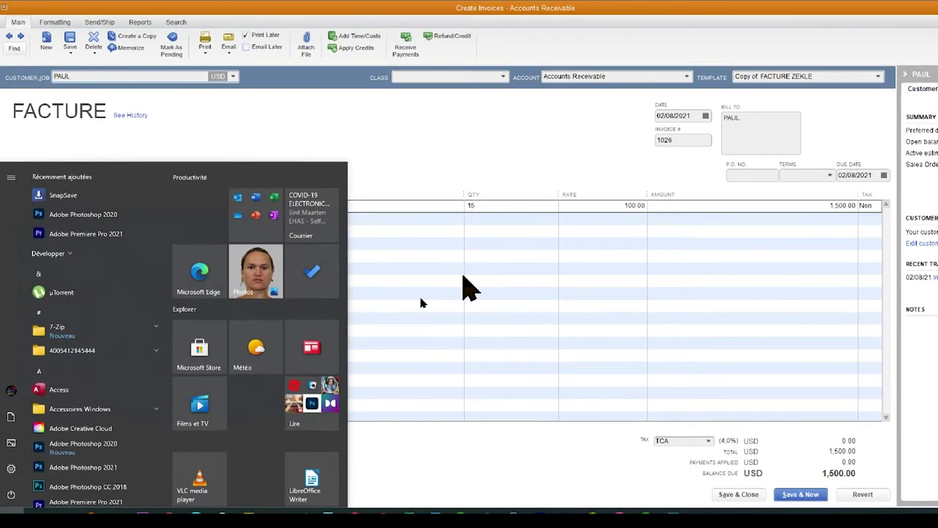
left_click(420, 300)
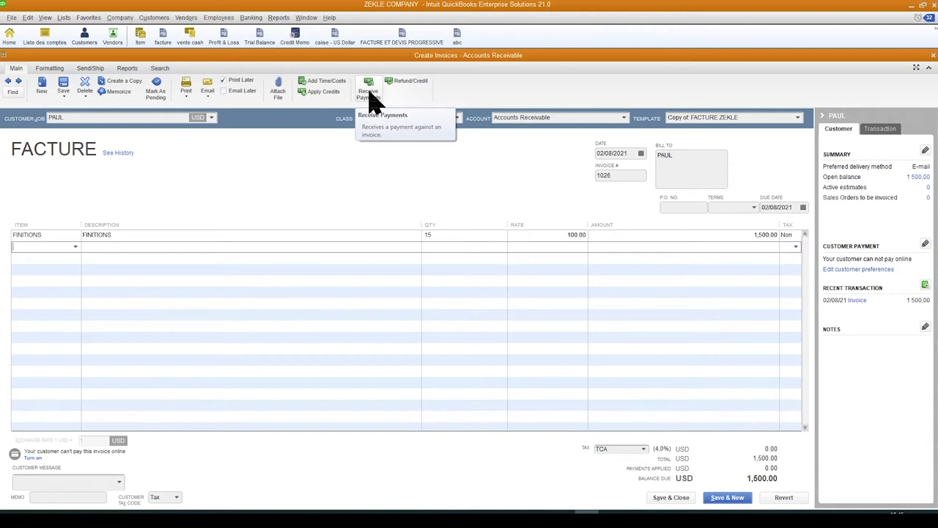
- Review the company preferences for receiving payments, including the available payment receipt templates, and close the preferences
left_click(28, 18)
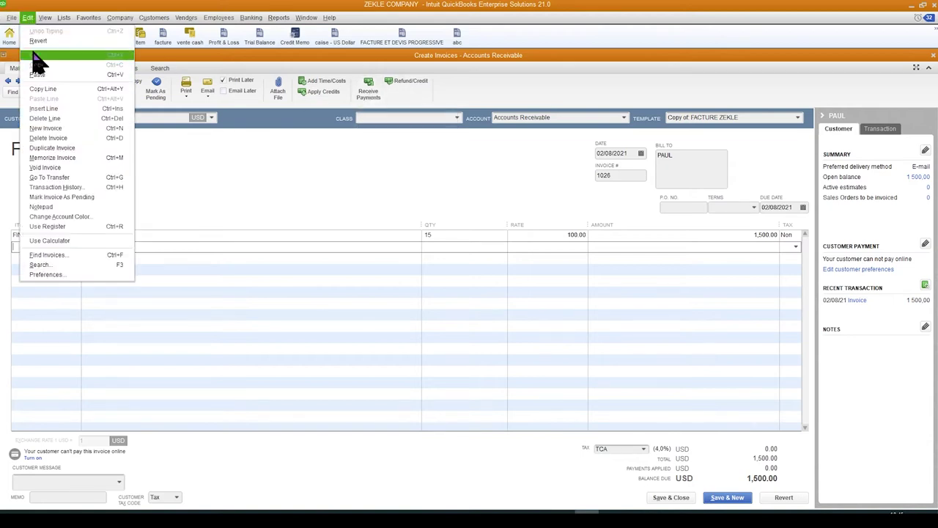
left_click(65, 279)
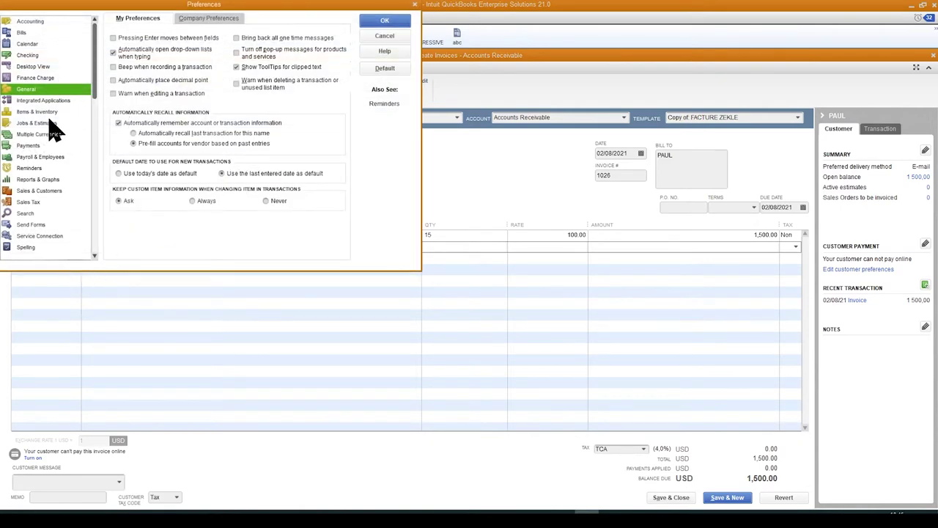
left_click(35, 147)
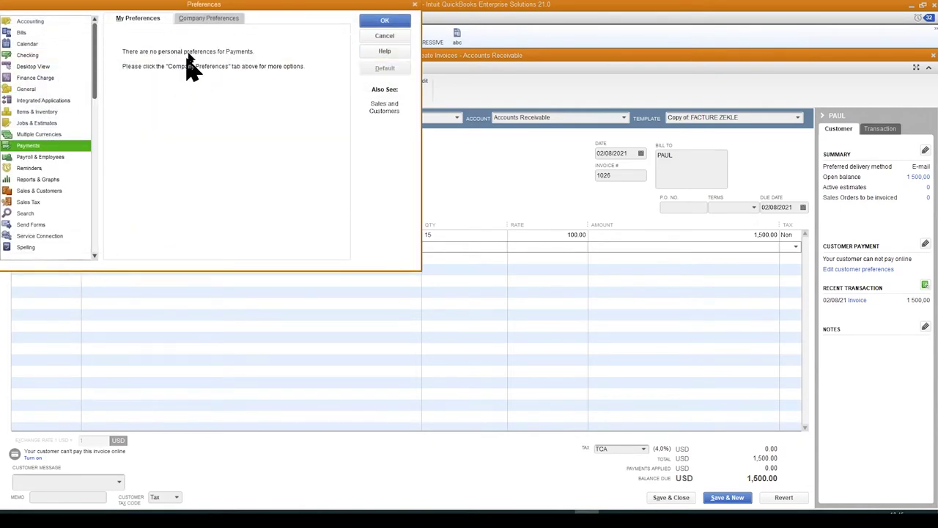
left_click(215, 19)
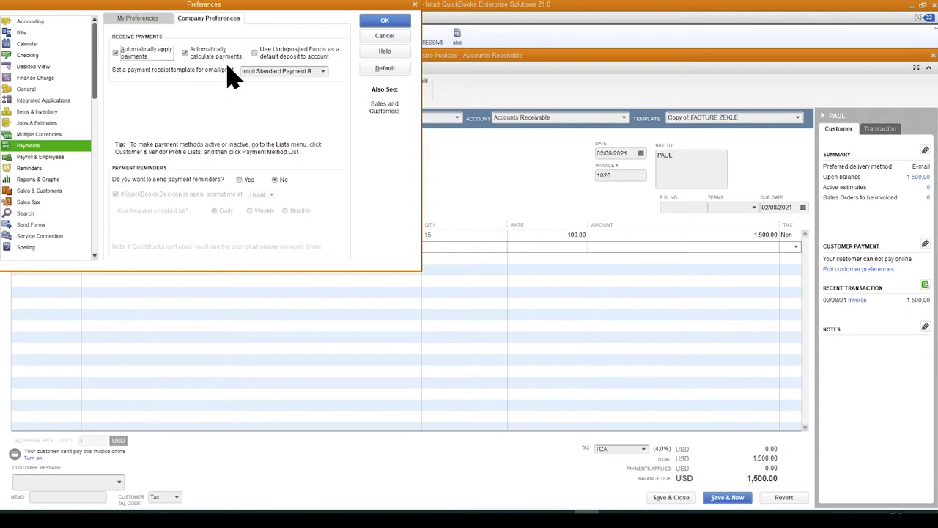
left_click(280, 71)
left_click(322, 71)
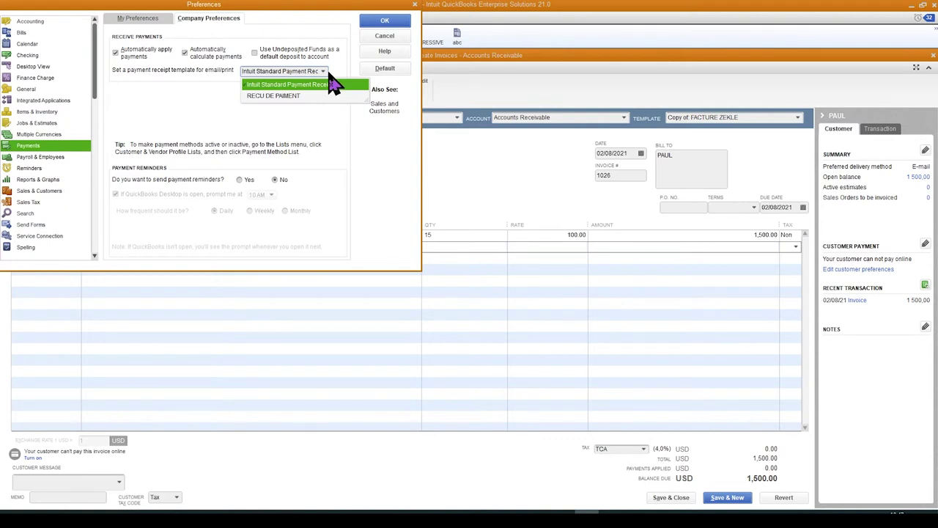
left_click(300, 123)
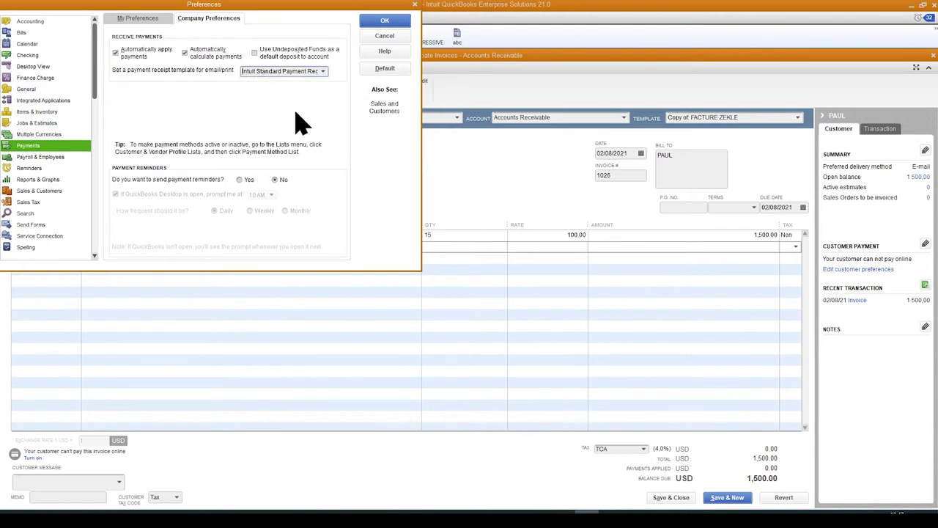
left_click(389, 22)
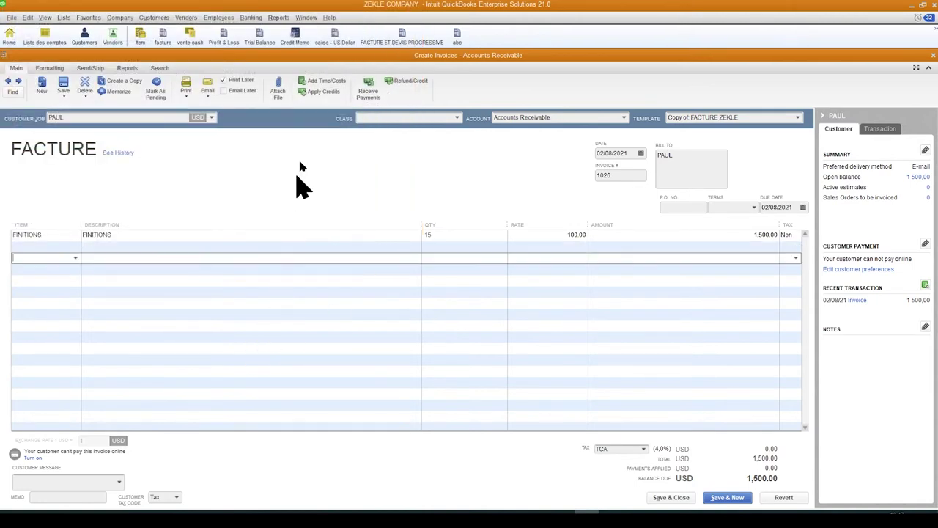
- Receive a payment on the FINITIONS invoice, clearing the automatically applied full amount and entering 500.00 USD in cash
left_click(373, 97)
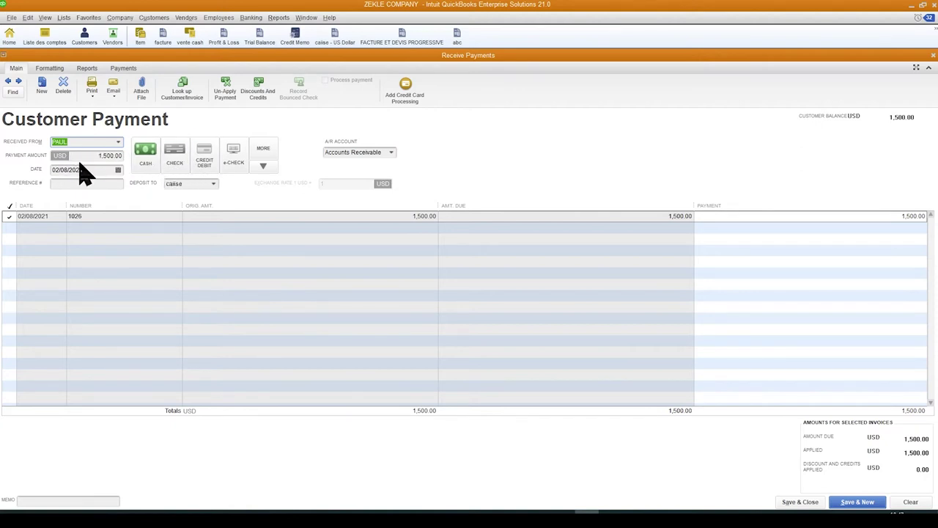
left_click(10, 217)
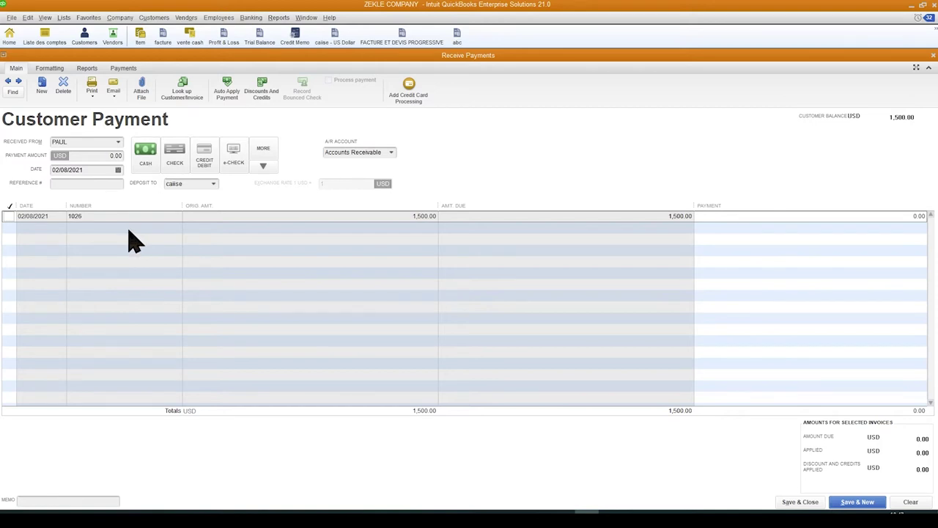
left_click(104, 157)
type("500")
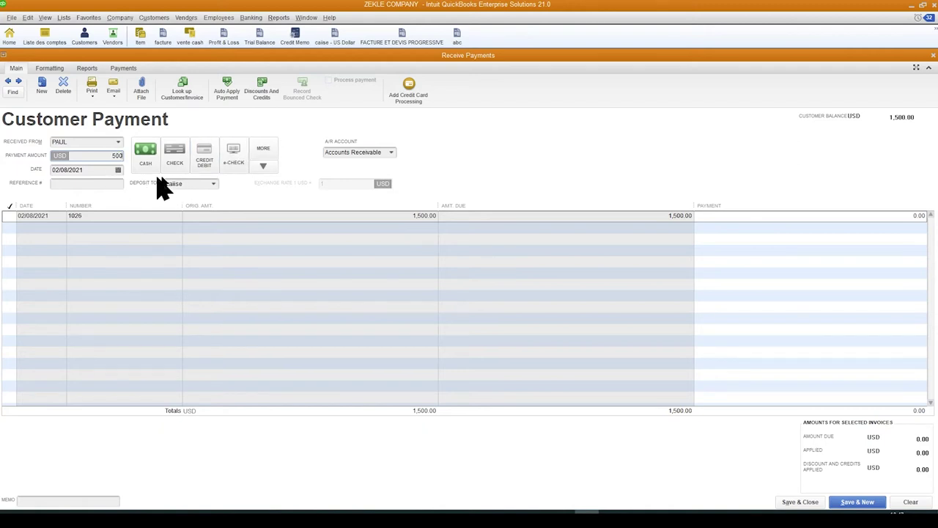
left_click(147, 155)
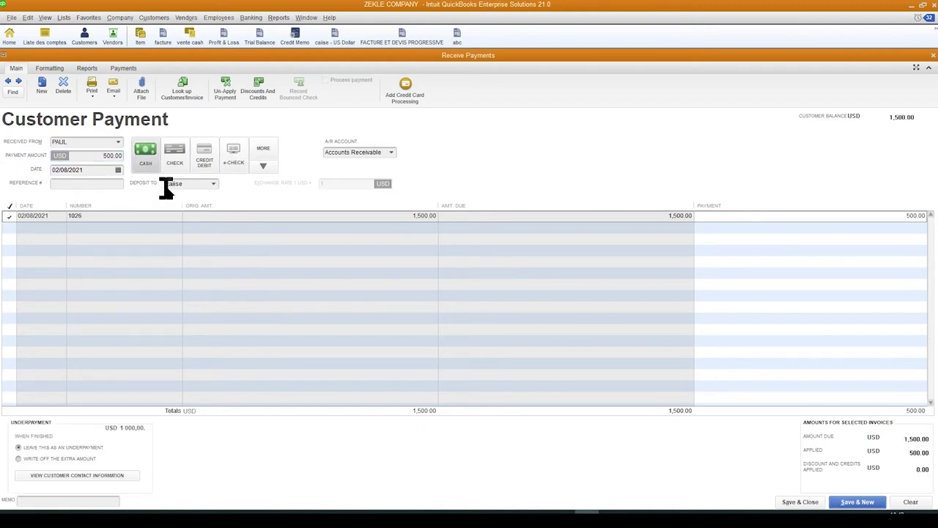
- Try check as the payment method, look at its check number field, and return to cash
left_click(175, 156)
left_click(74, 184)
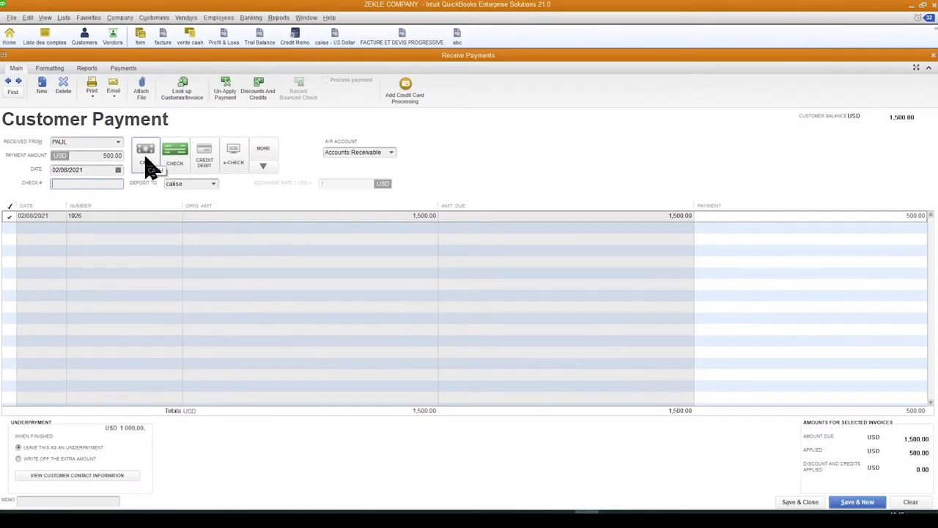
left_click(207, 228)
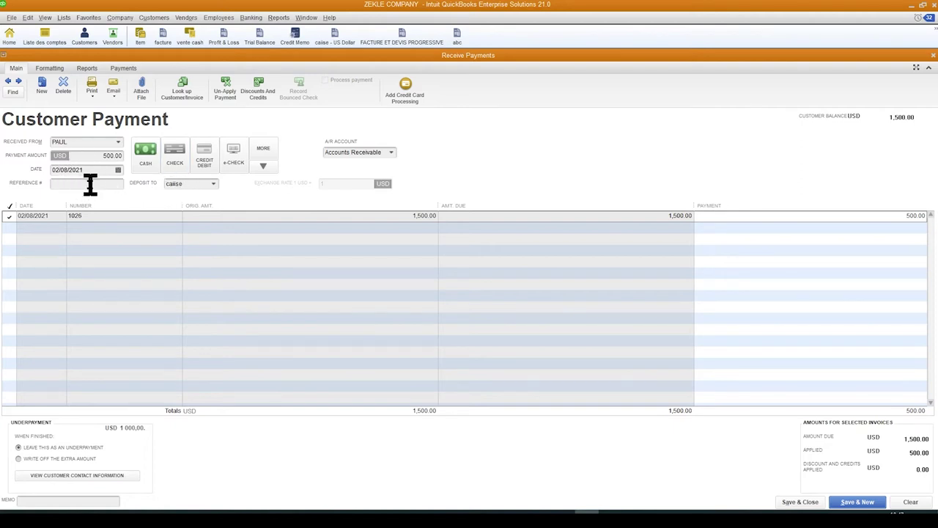
- Set UNIBANK as the account the payment is deposited to, and save and close the payment
left_click(215, 185)
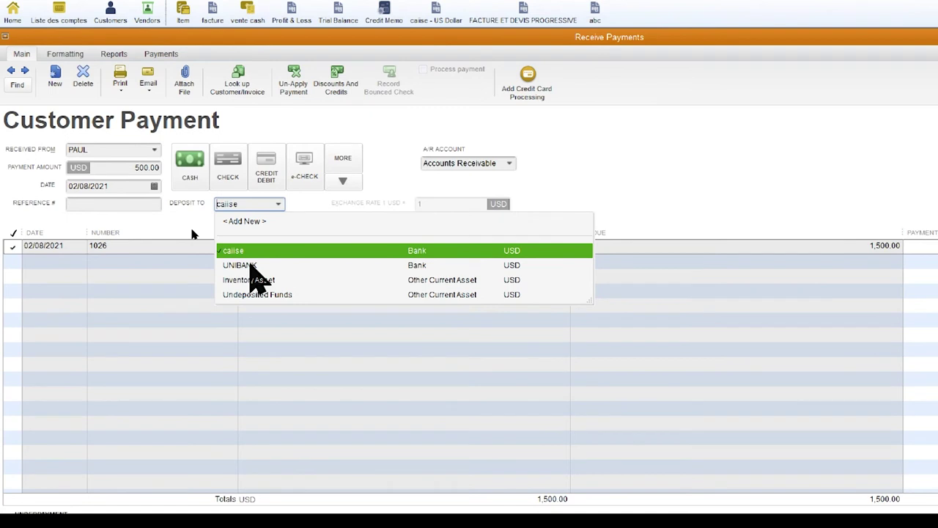
left_click(250, 265)
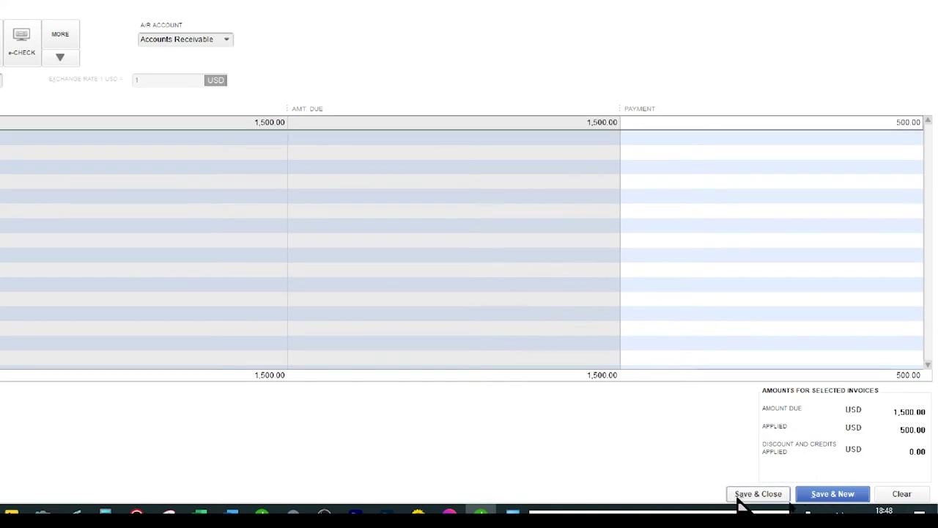
left_click(770, 494)
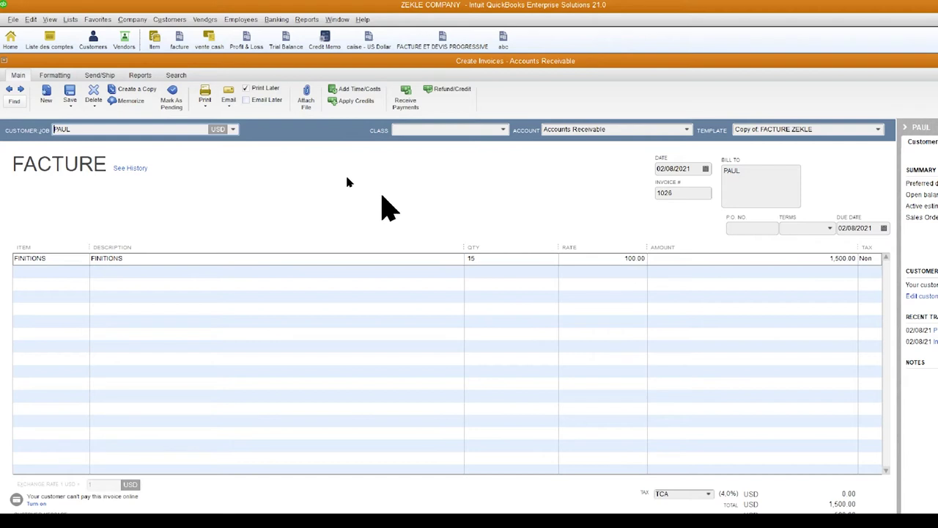
- Start another customer payment from the FINITIONS invoice, apply it to the invoice, and set the payment date to 03/08/2021
left_click(408, 96)
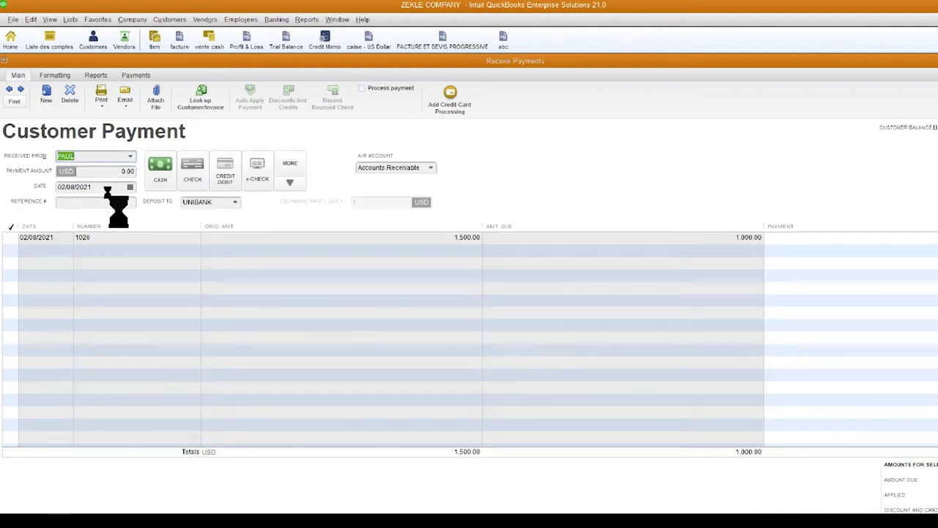
left_click(165, 180)
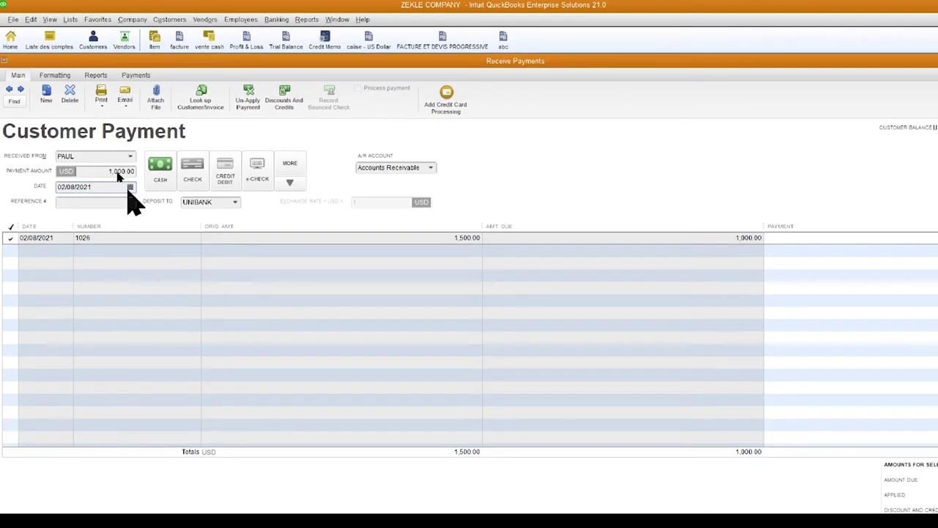
left_click(130, 187)
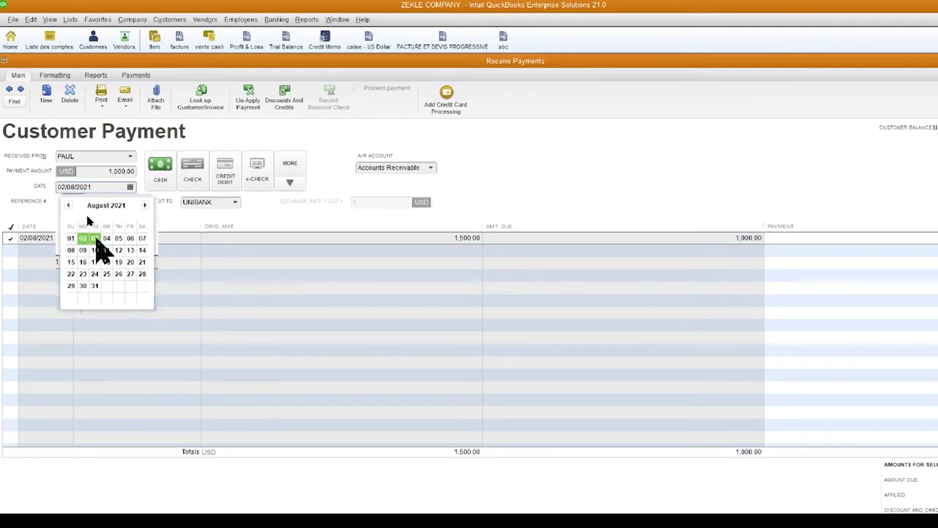
left_click(96, 242)
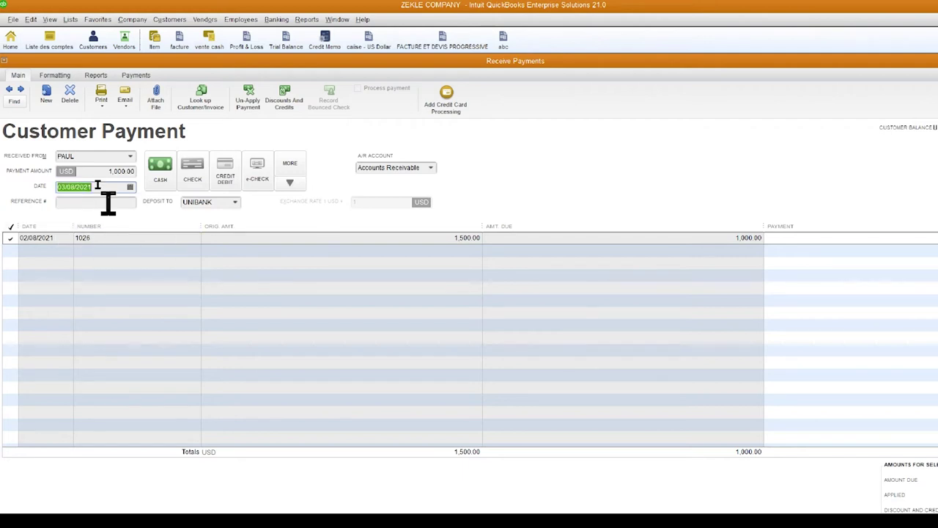
left_click(108, 204)
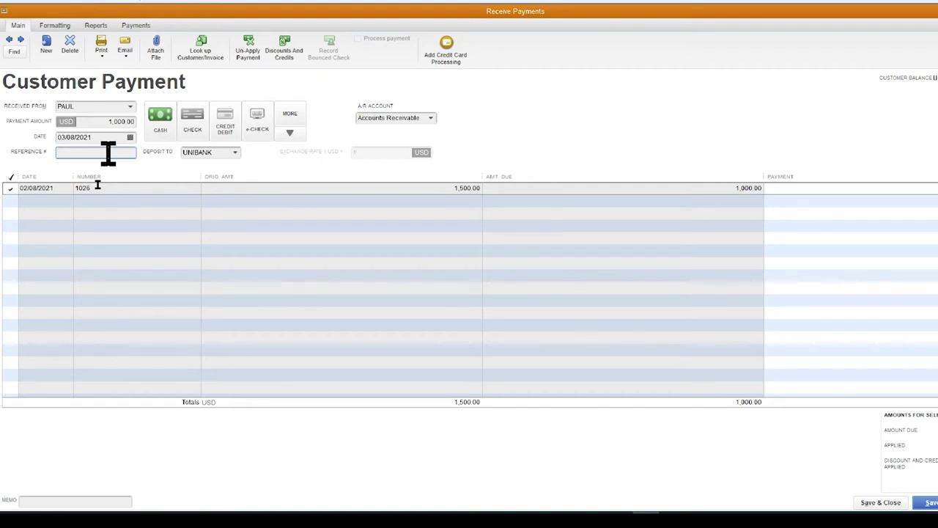
left_click(147, 284)
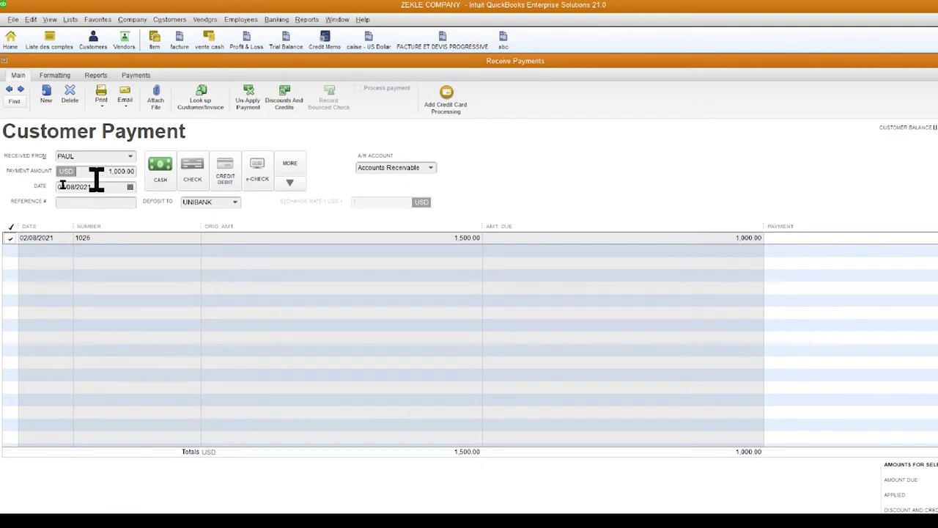
- Clear the automatically applied full amount, enter a payment amount of 300.00 USD, and save and close the payment
left_click(13, 238)
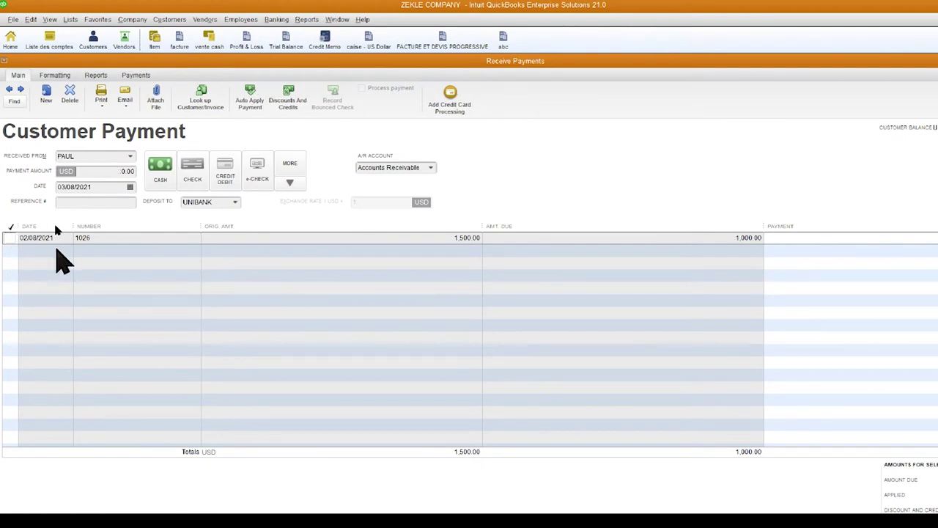
left_click(115, 171)
type("3")
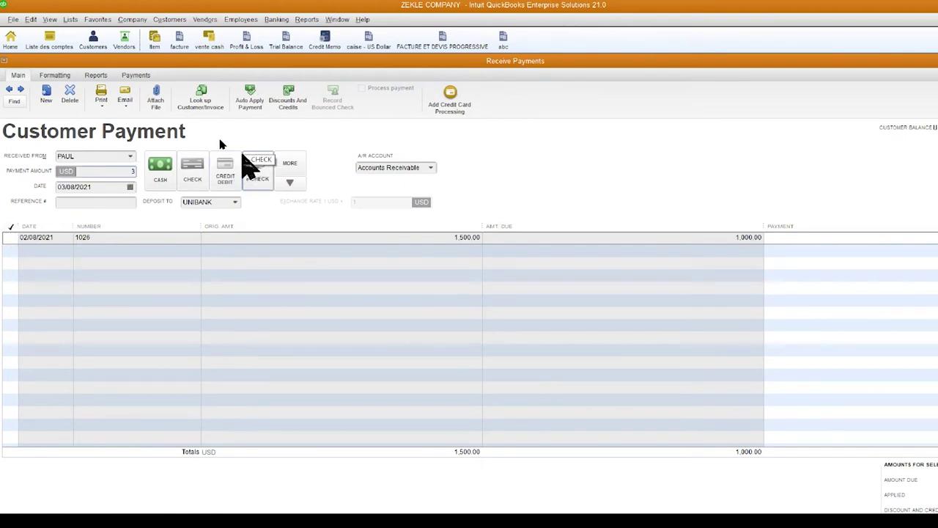
left_click(91, 201)
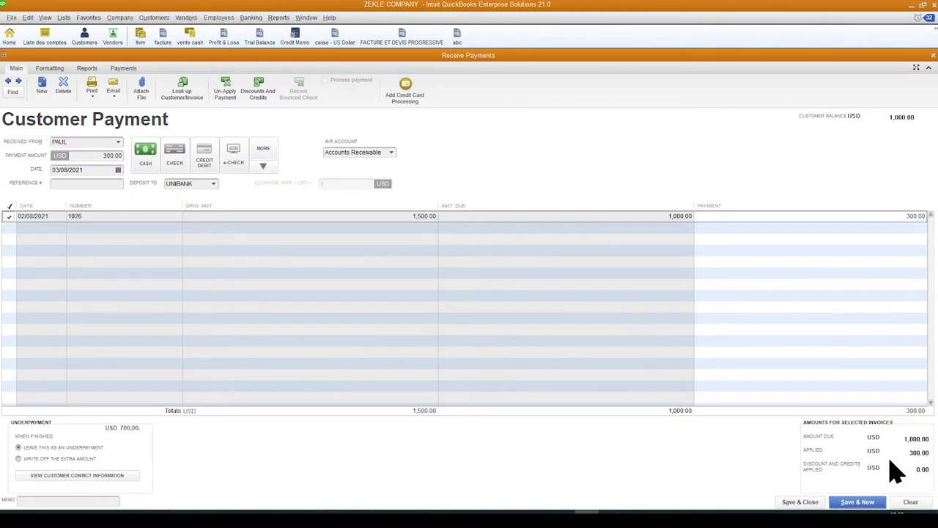
left_click(799, 503)
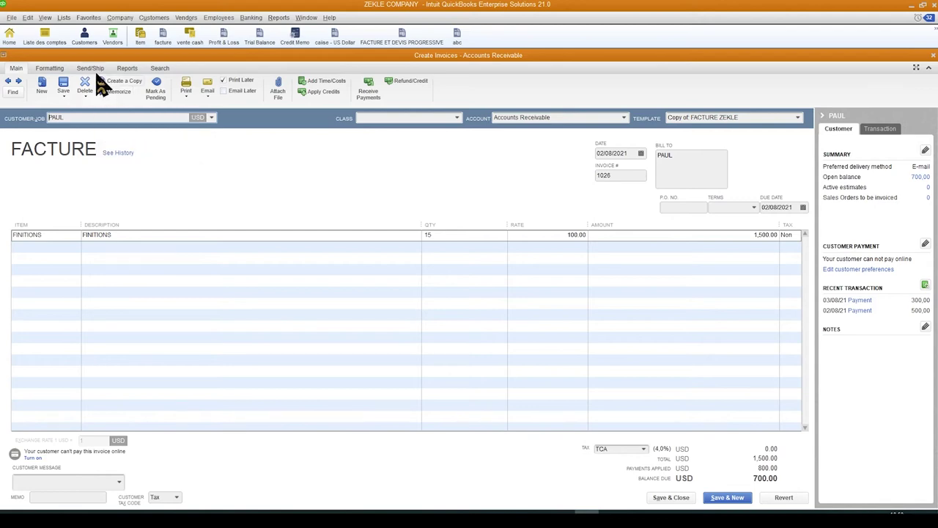
- Review the invoice's transaction history with its payments and remaining balances, and close it
left_click(128, 69)
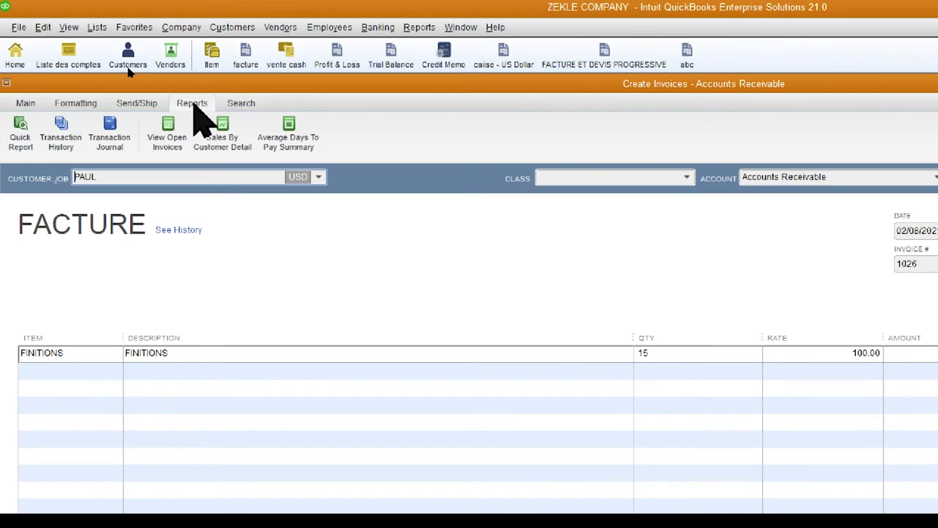
left_click(65, 136)
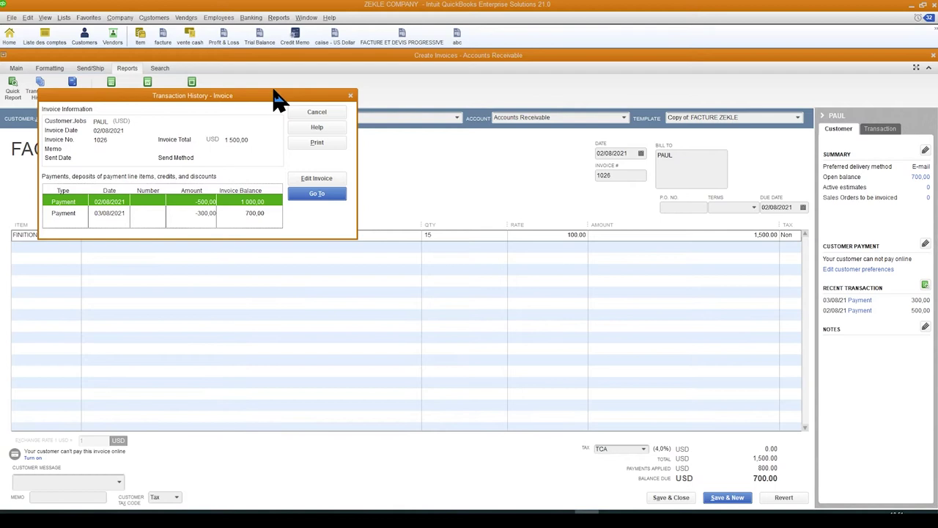
left_click_drag(270, 95, 371, 91)
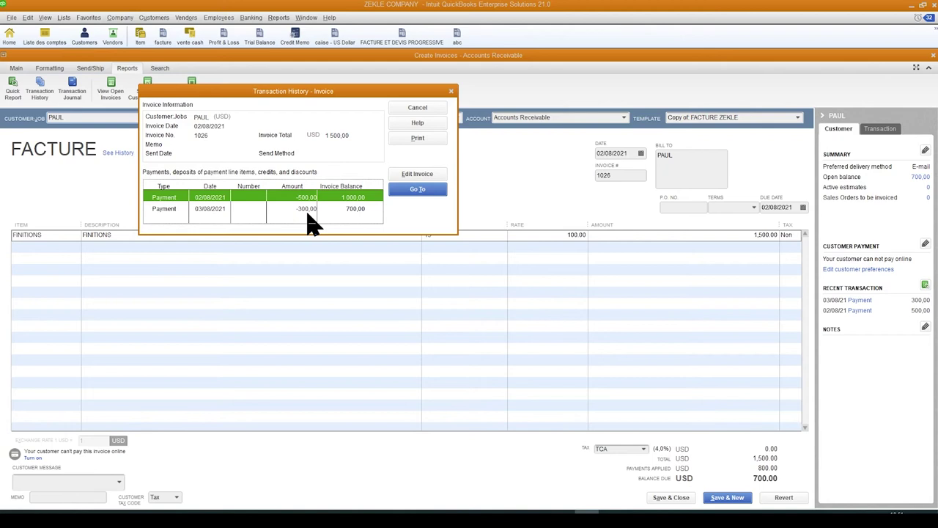
key("Escape")
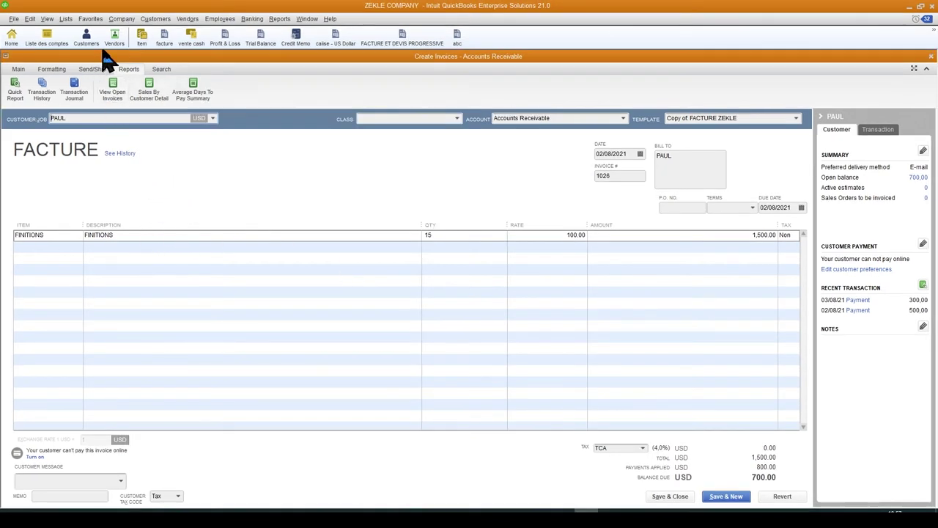
- Reopen the invoice's transaction history and go to the payment dated 03/08/2021
left_click(45, 92)
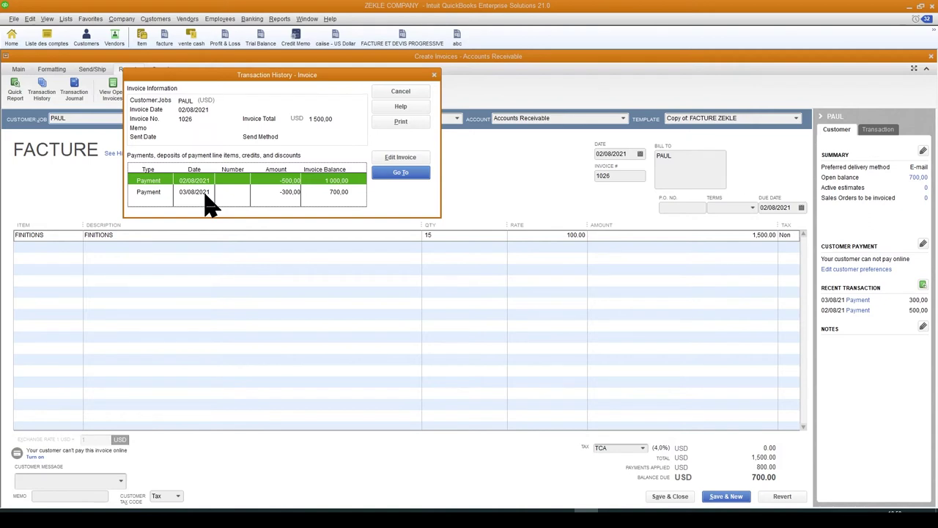
left_click(332, 193)
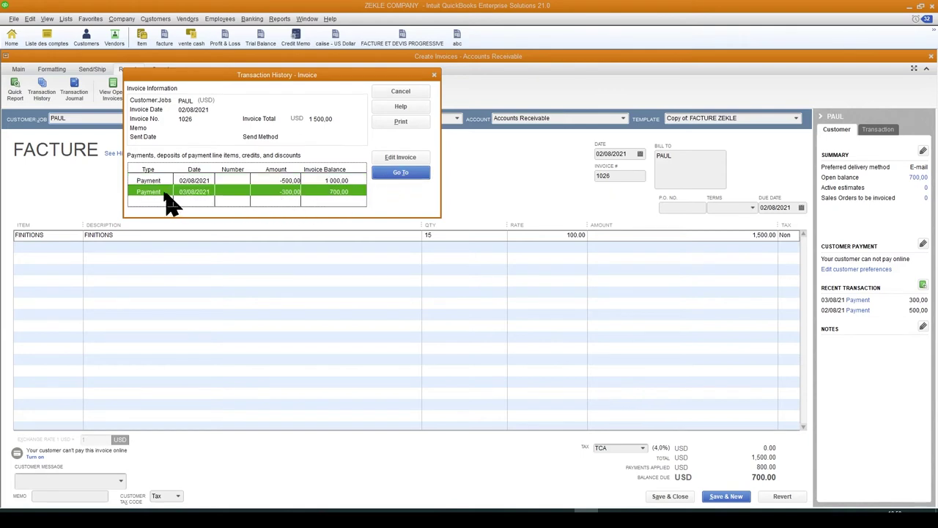
left_click(408, 173)
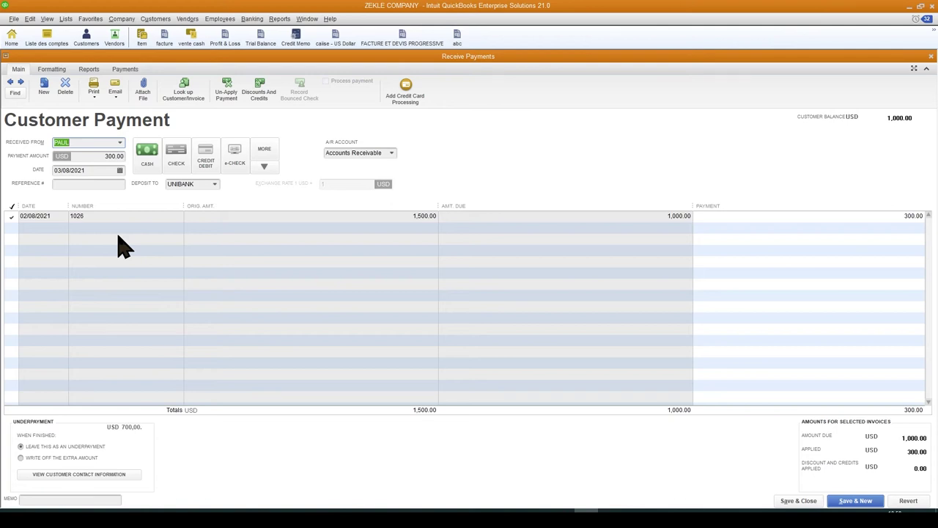
- Preview the payment receipt, examine its payment and invoice details up close, and close the preview
left_click(88, 70)
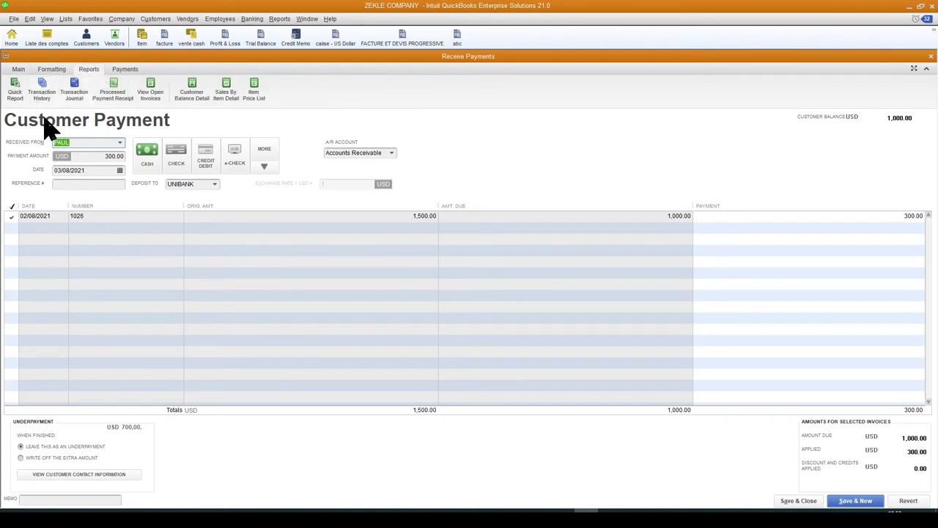
left_click(17, 70)
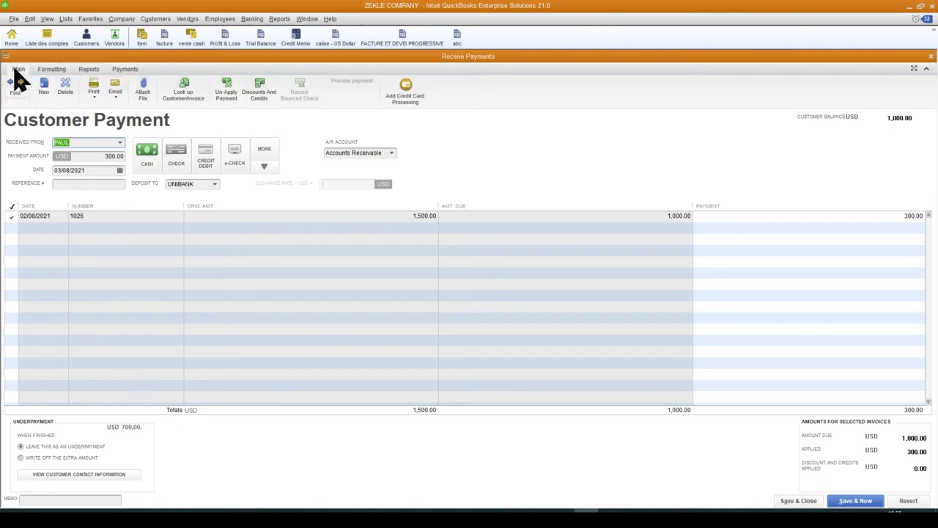
left_click(51, 69)
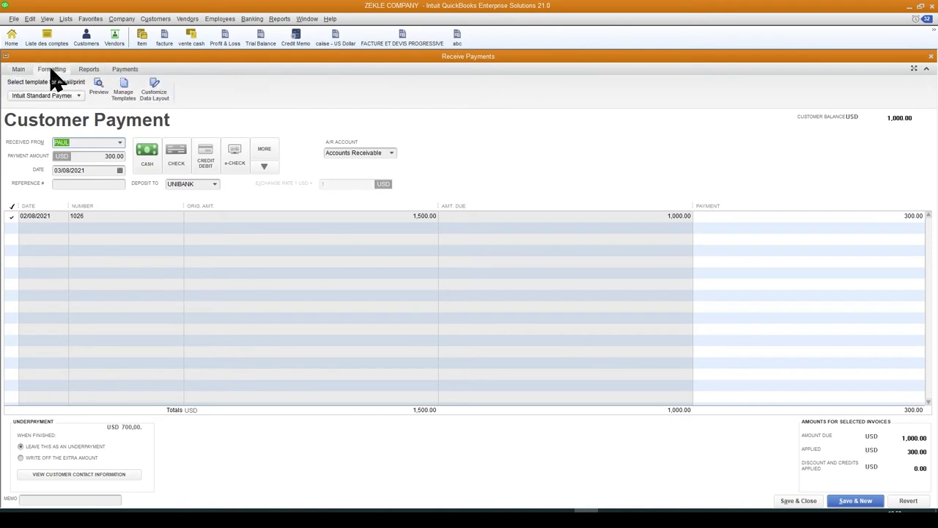
left_click(98, 89)
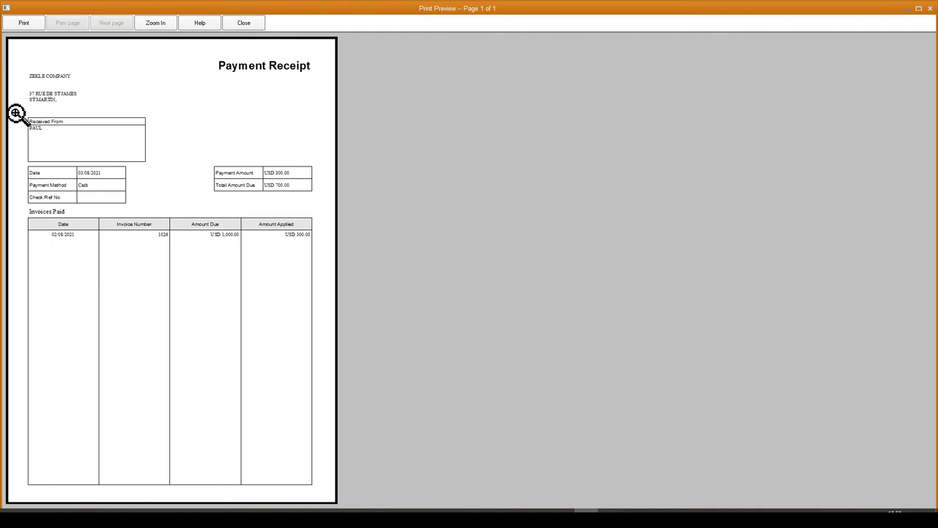
left_click(58, 90)
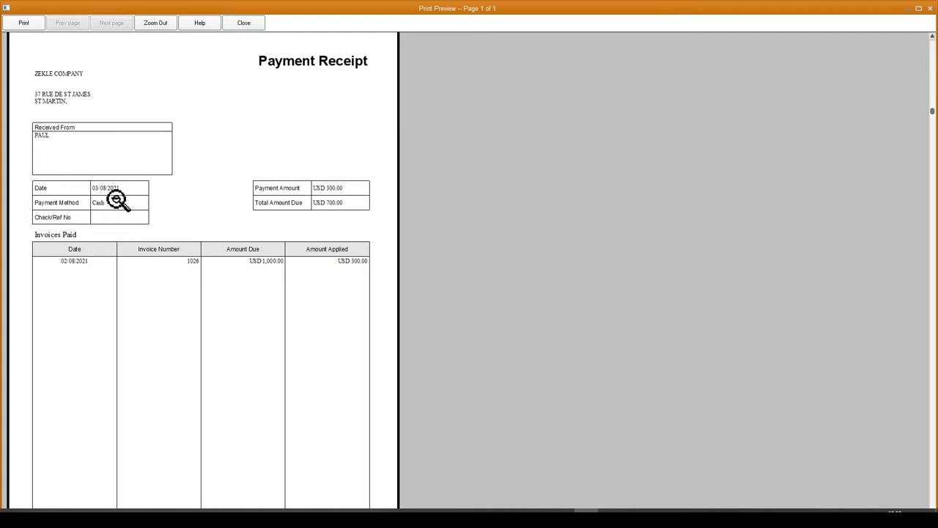
left_click(81, 260)
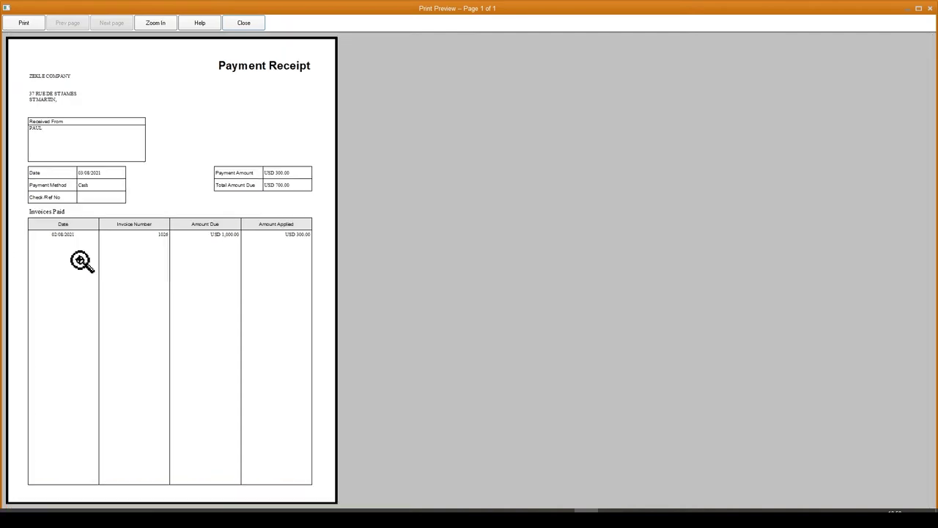
left_click(64, 239)
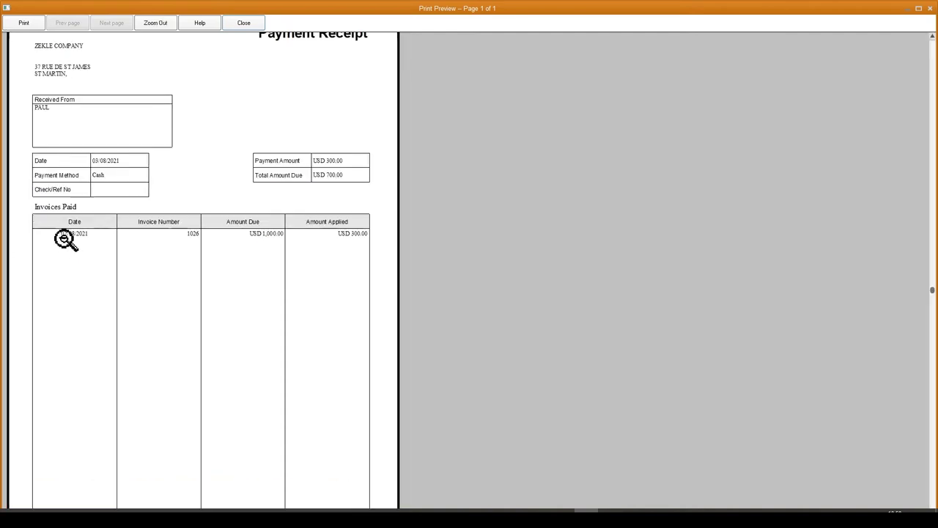
left_click(244, 23)
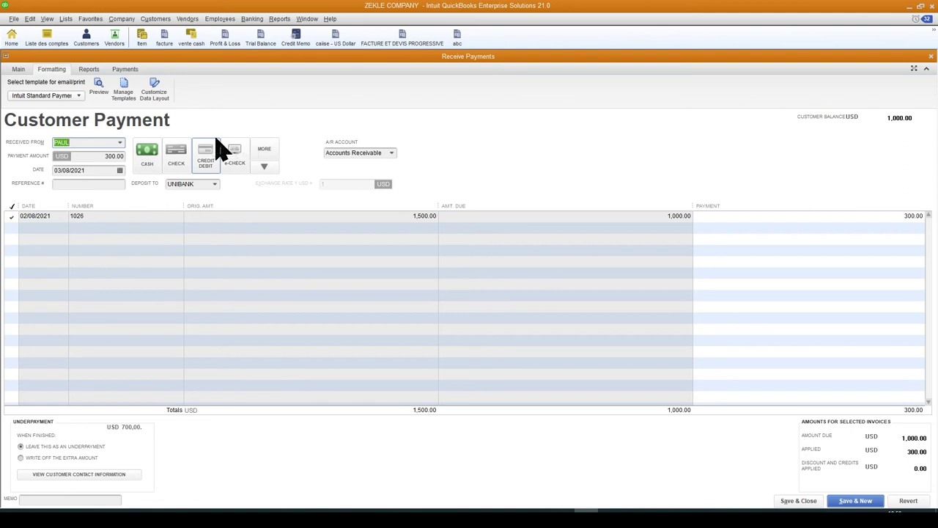
- Customize the receipt's data layout on a copy of the Intuit standard template and set its default title to "Recu de PAiement"
left_click(160, 94)
left_click(437, 211)
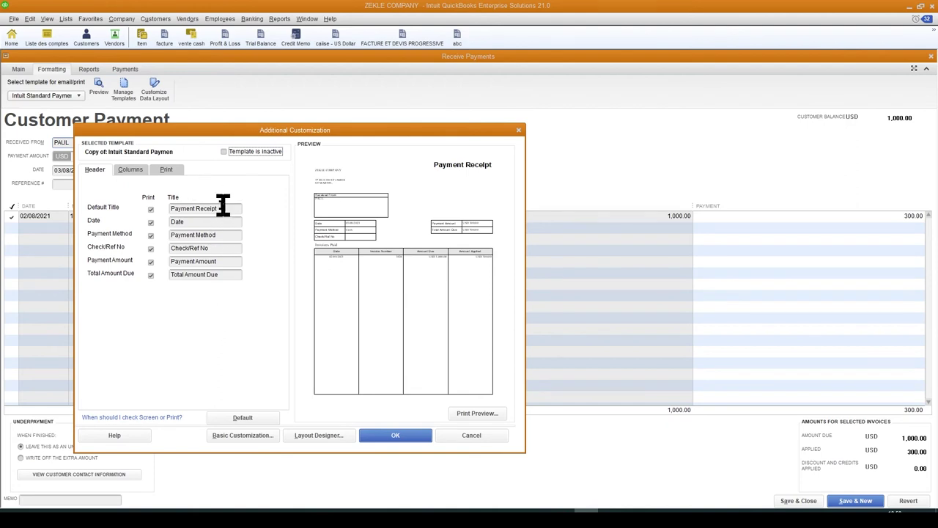
left_click(230, 206)
type("RE")
left_click(220, 261)
left_click(476, 229)
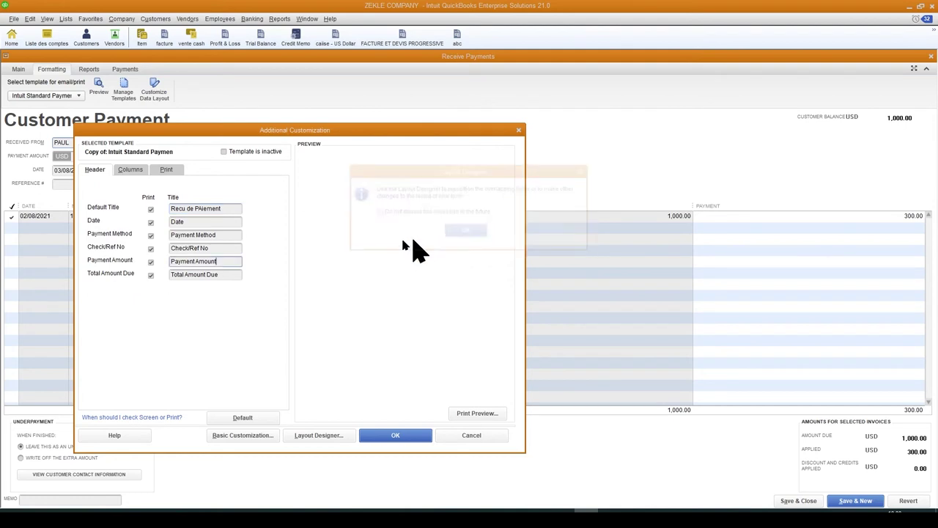
- Change the Payment Amount title to "Montant du Montant" and stop the Layout Designer overlap message from being displayed in the future
left_click_drag(235, 261, 170, 262)
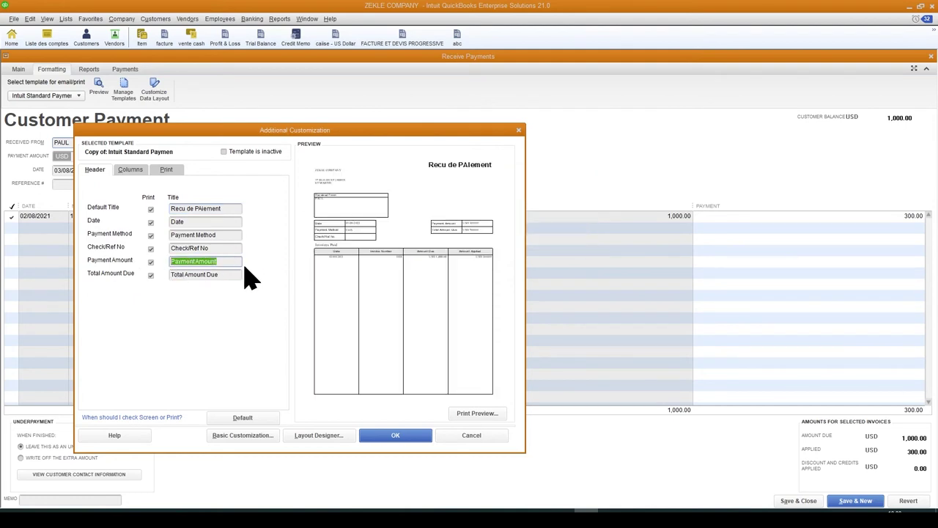
type("Mont")
left_click(227, 272)
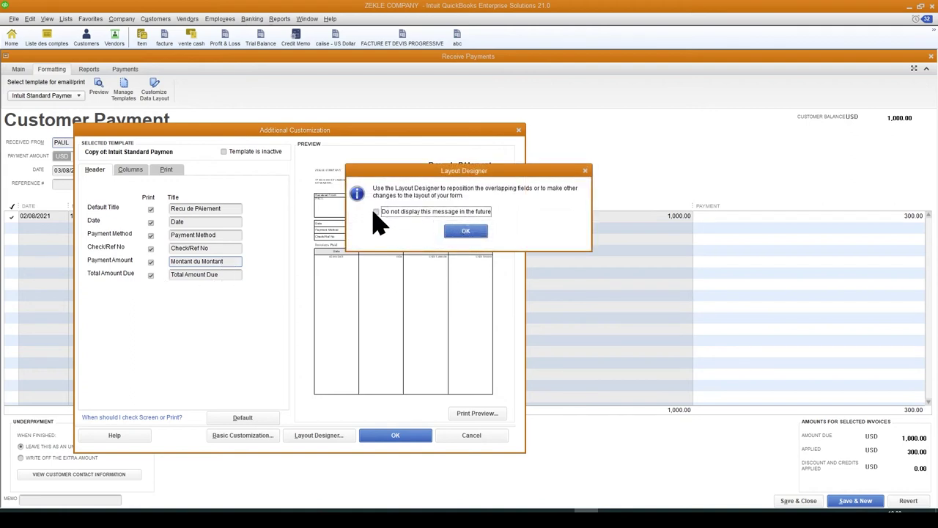
left_click(376, 211)
left_click(477, 231)
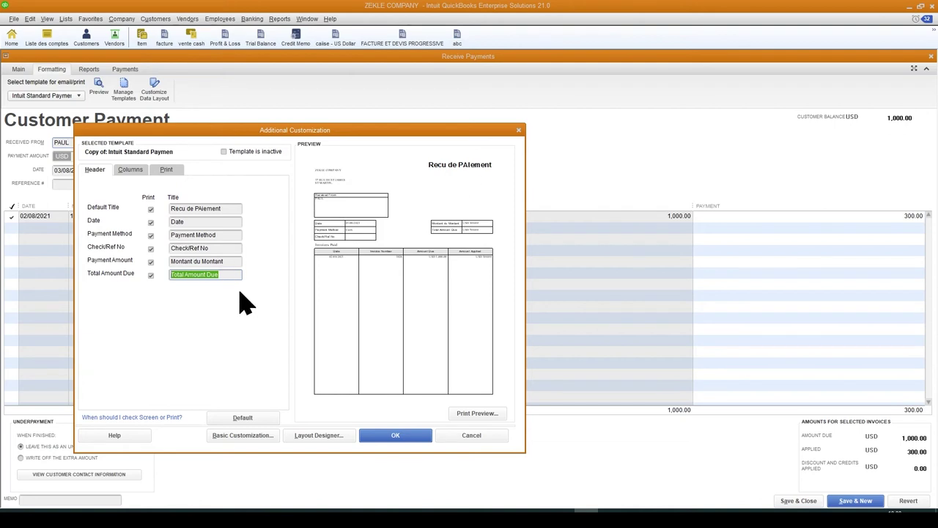
- Change the Total Amount Due title to "Montant total du", check the print and column settings, and accept the template customization
type("Mo")
left_click(170, 170)
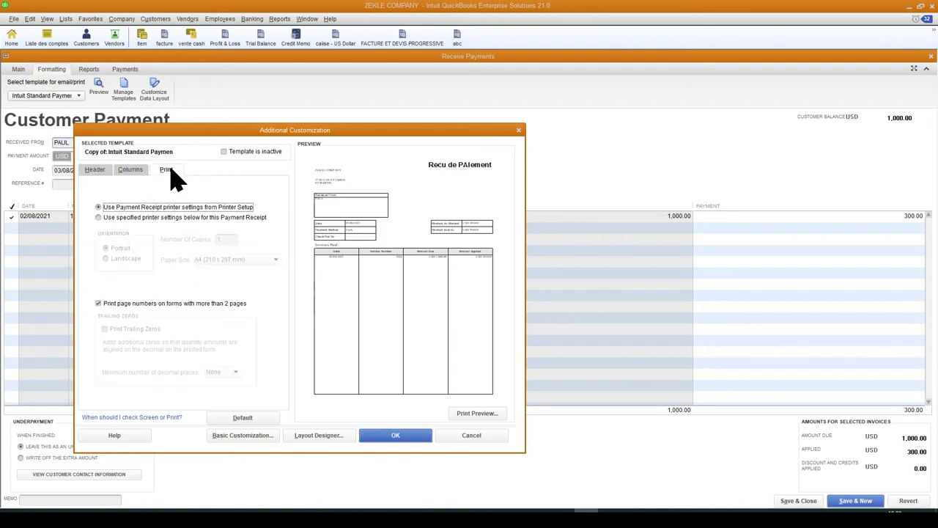
left_click(126, 172)
left_click(94, 173)
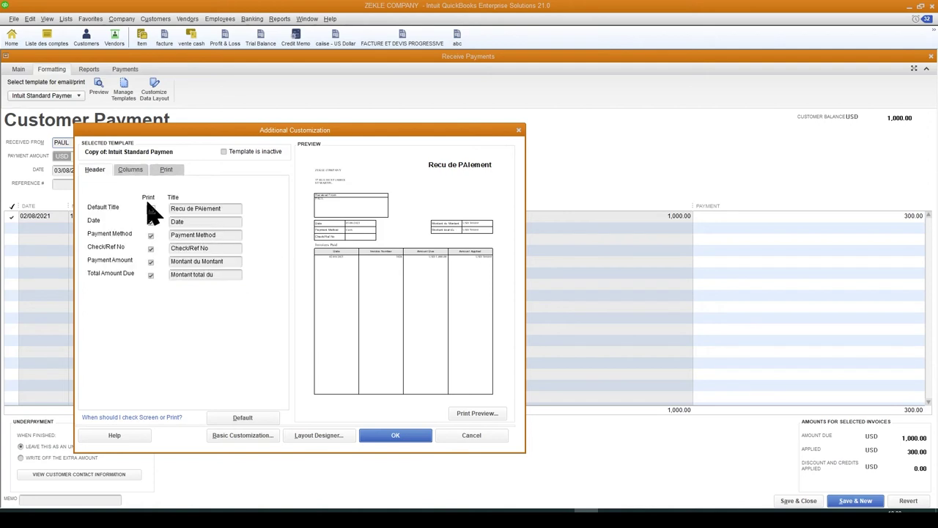
left_click(395, 437)
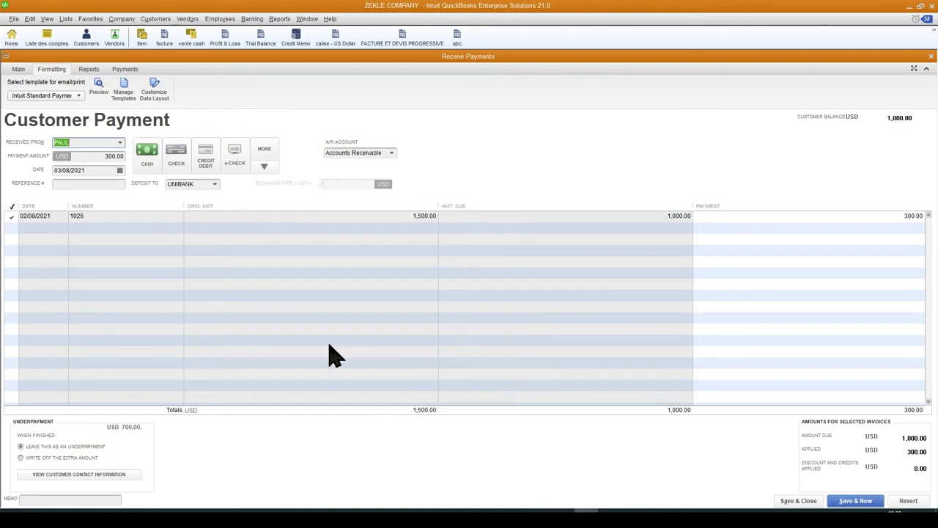
- Select the copied Intuit standard payment template for the receipt and preview the receipt
left_click(78, 95)
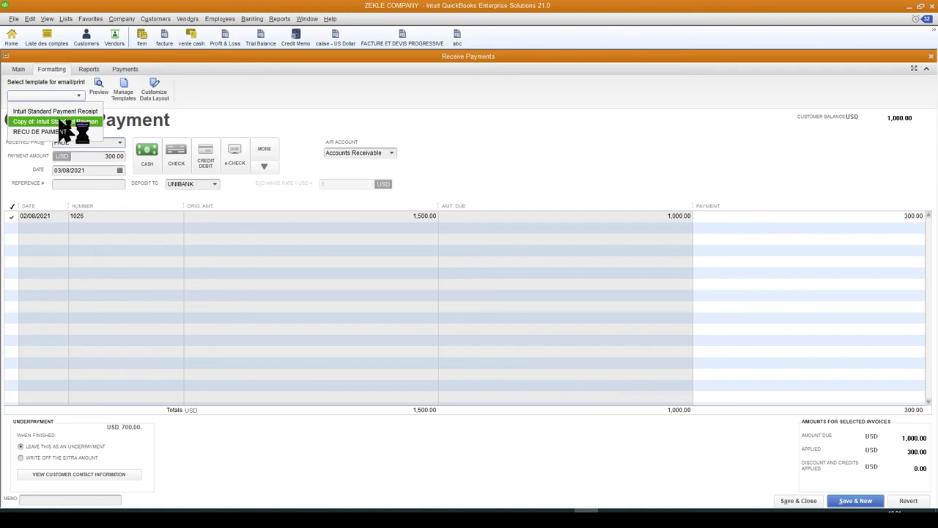
left_click(62, 121)
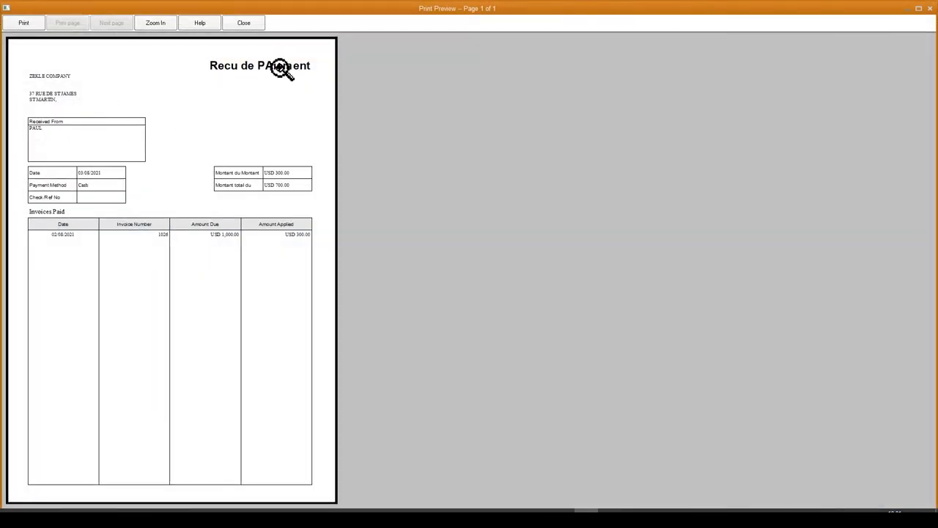
- Preview the customized payment receipt once more, and save and close the 300.00 payment
left_click(244, 22)
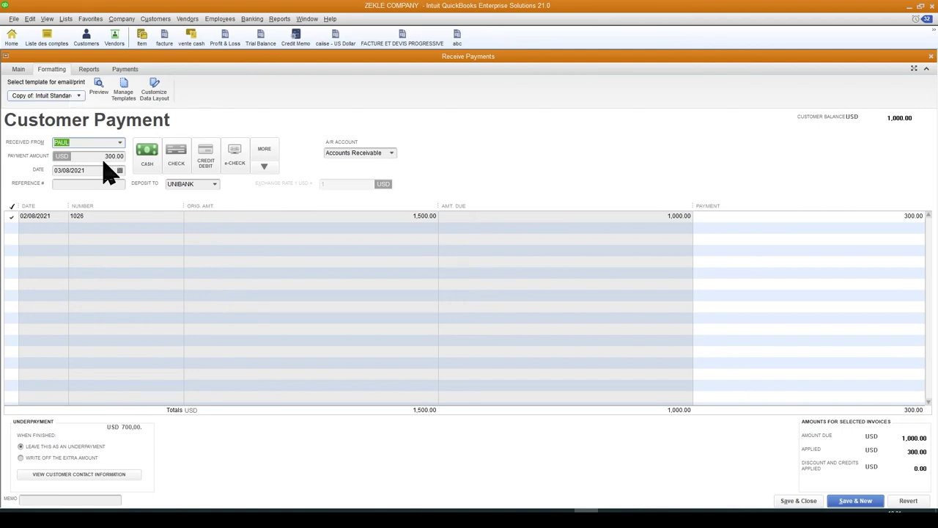
left_click(99, 88)
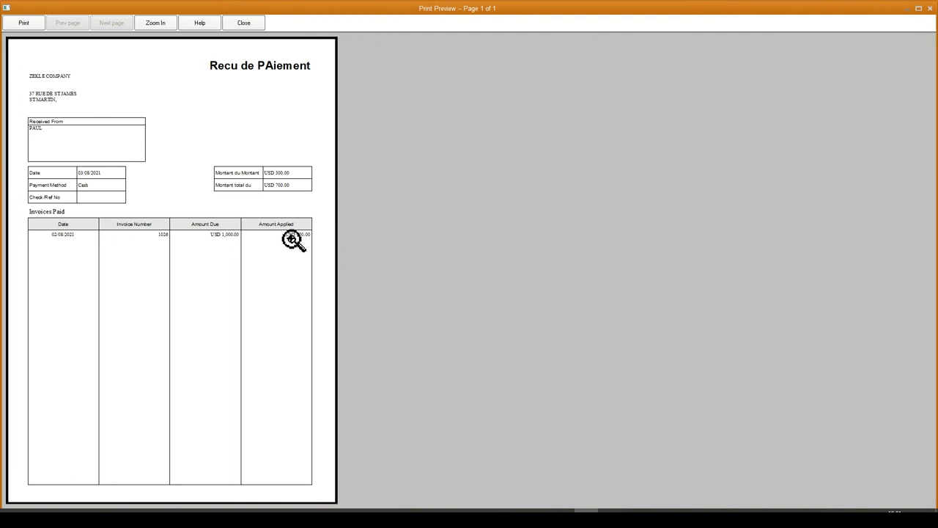
left_click(244, 25)
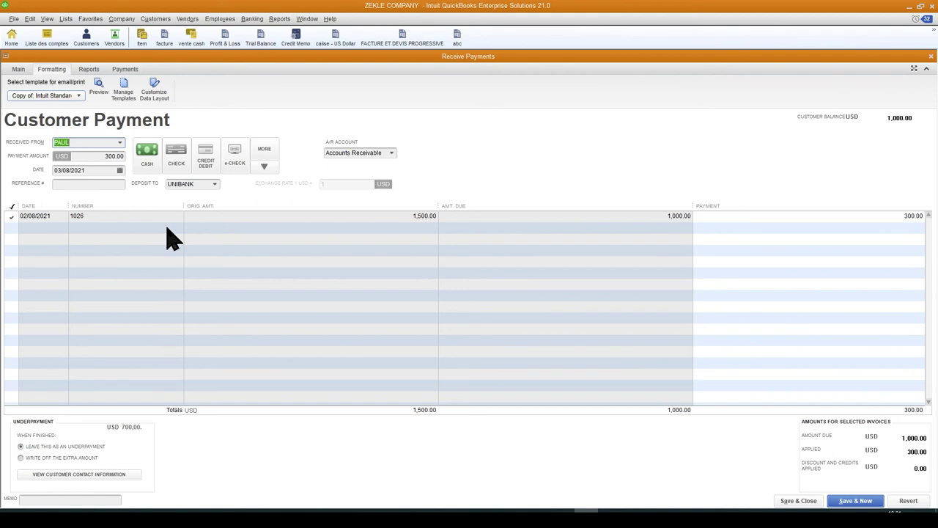
left_click(796, 501)
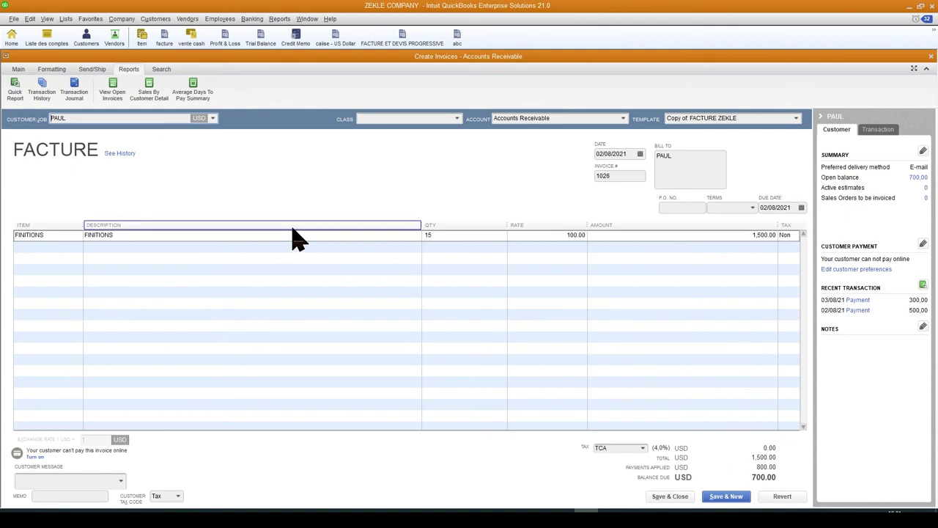
- Receive the full 700.00 remaining balance against the open invoice, dated 08/08/2021, and save and close the payment
left_click(18, 69)
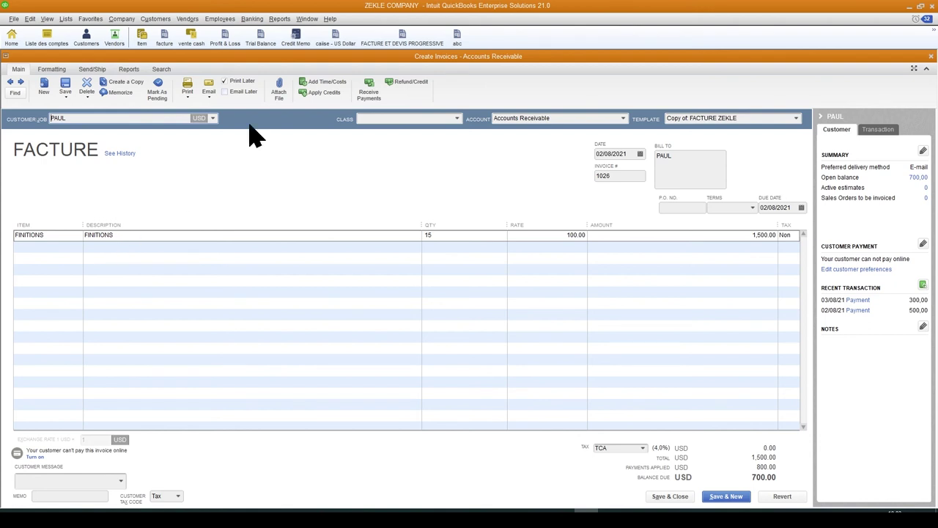
left_click(374, 94)
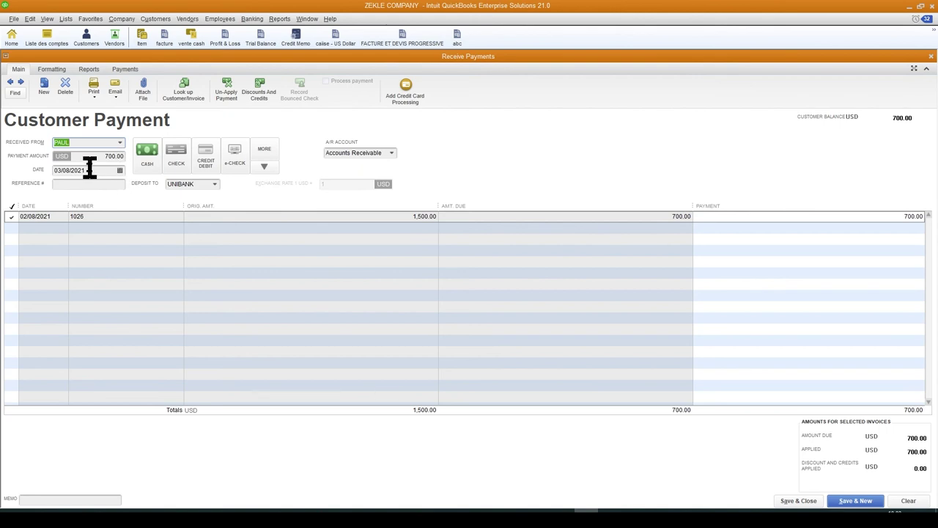
left_click(119, 170)
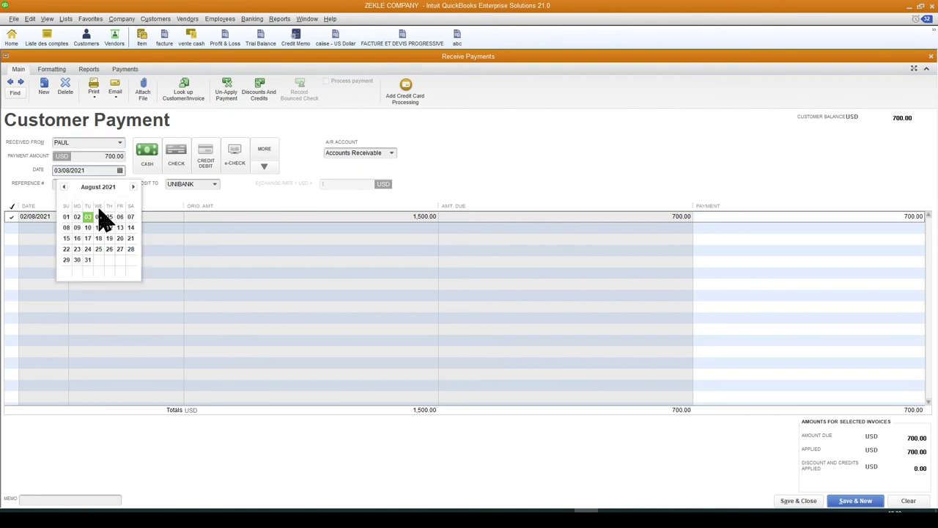
left_click(66, 229)
left_click(79, 185)
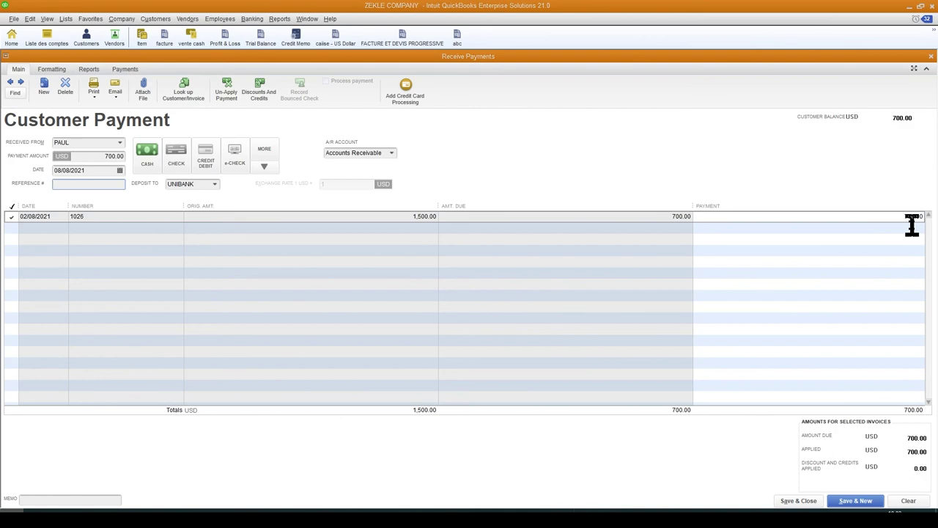
key("super")
key("super")
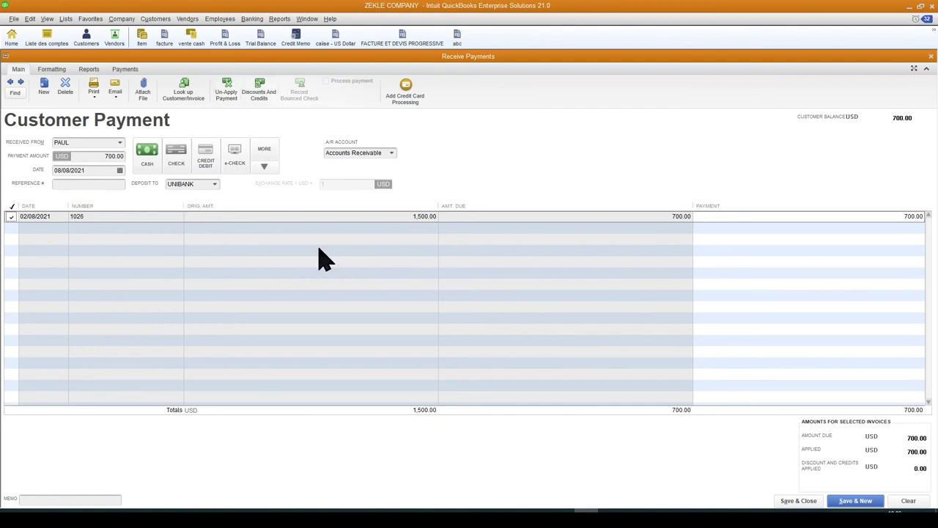
left_click(798, 501)
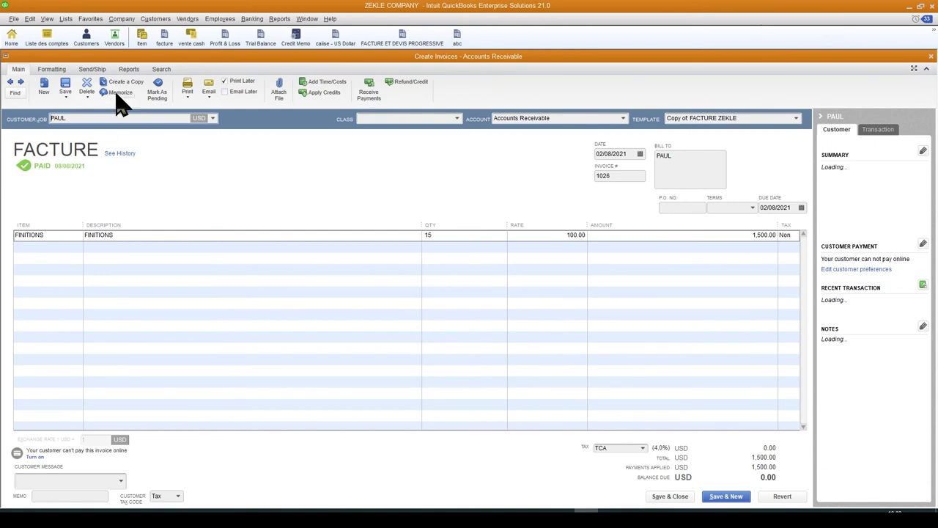
- Preview the invoice and examine its paid stamp and payment totals up close
left_click(50, 70)
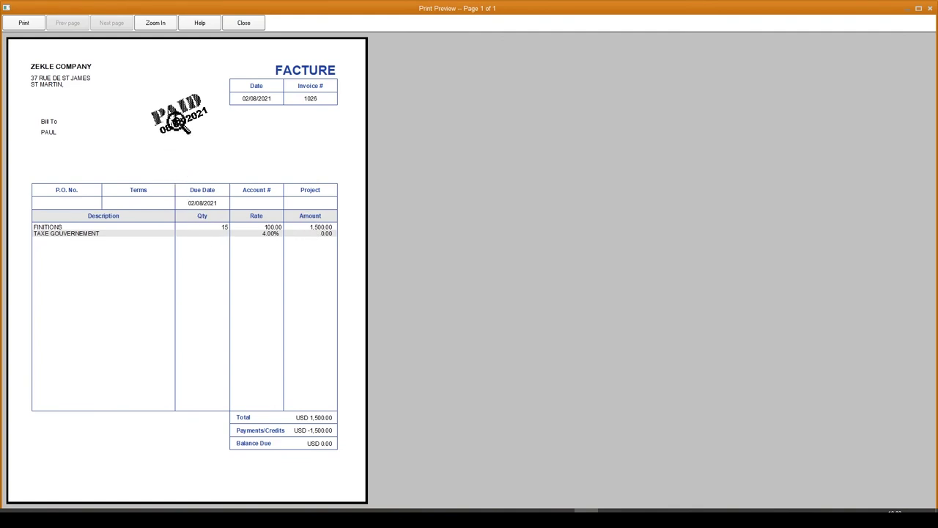
left_click(176, 121)
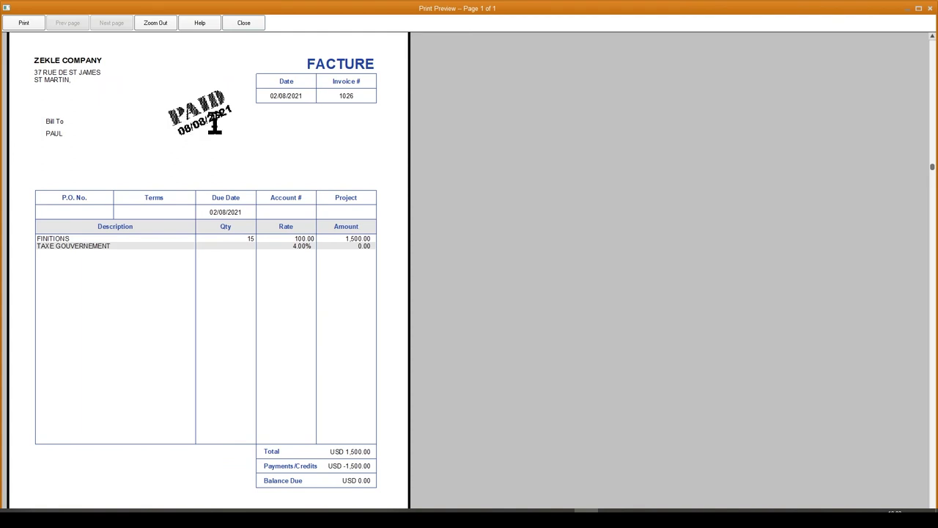
left_click(297, 97)
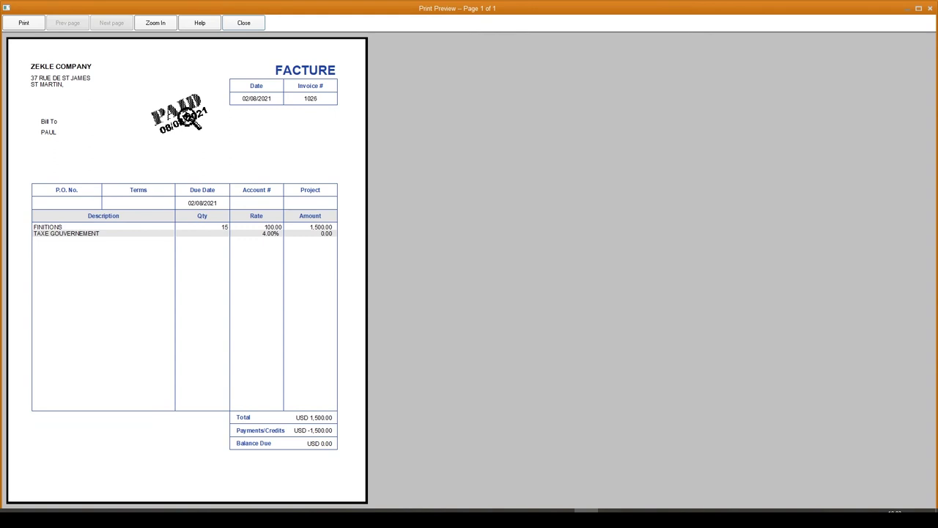
left_click(248, 26)
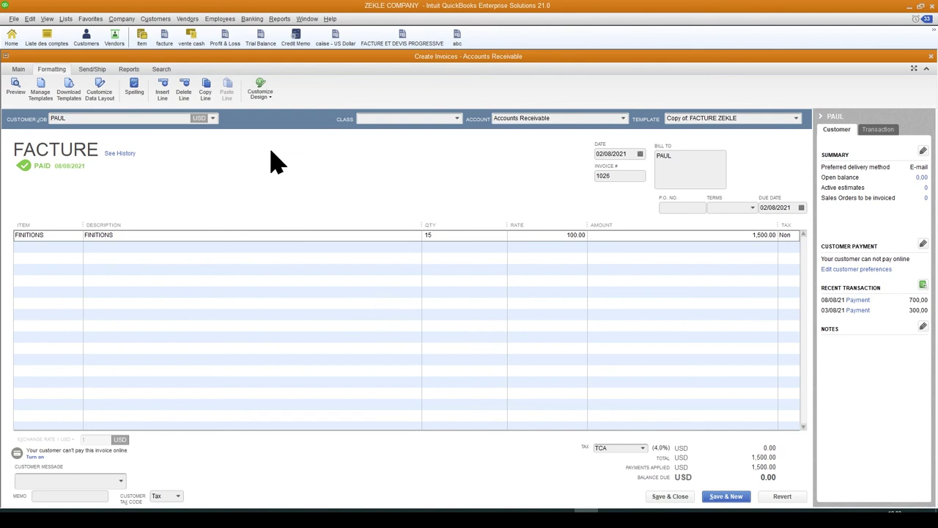
- Review the invoice's transaction history and open its payment dated 02/08/2021
left_click(130, 69)
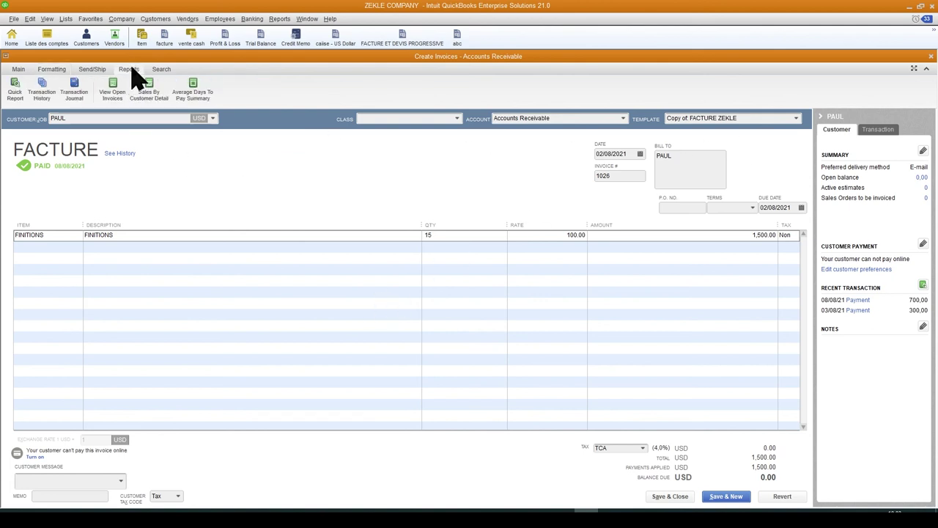
left_click(41, 91)
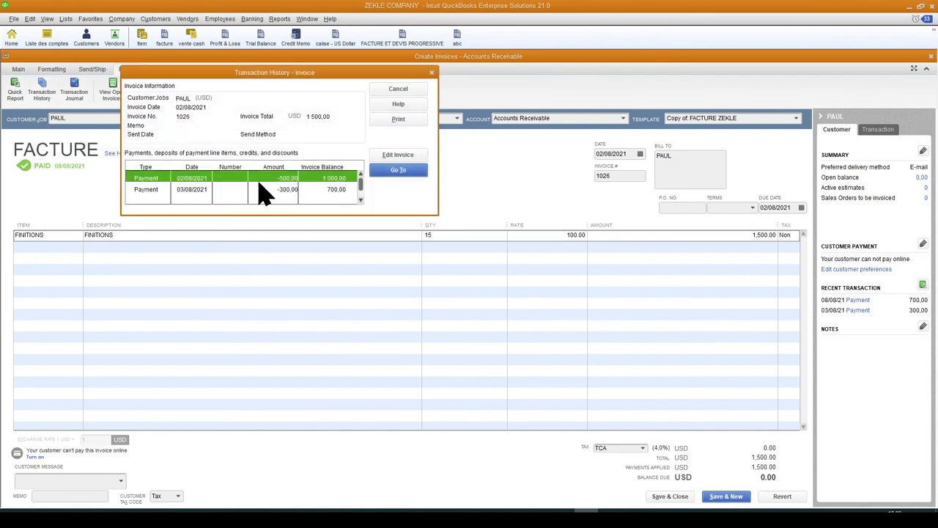
left_click(360, 199)
left_click(361, 181)
left_click(411, 175)
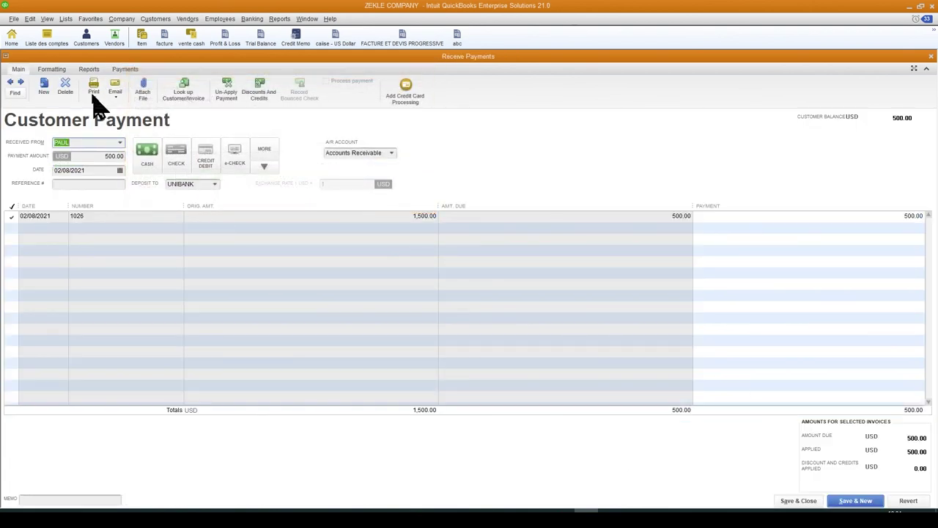
- Apply the copied Intuit standard payment template to this payment, preview its receipt, and save and close the payment
left_click(58, 69)
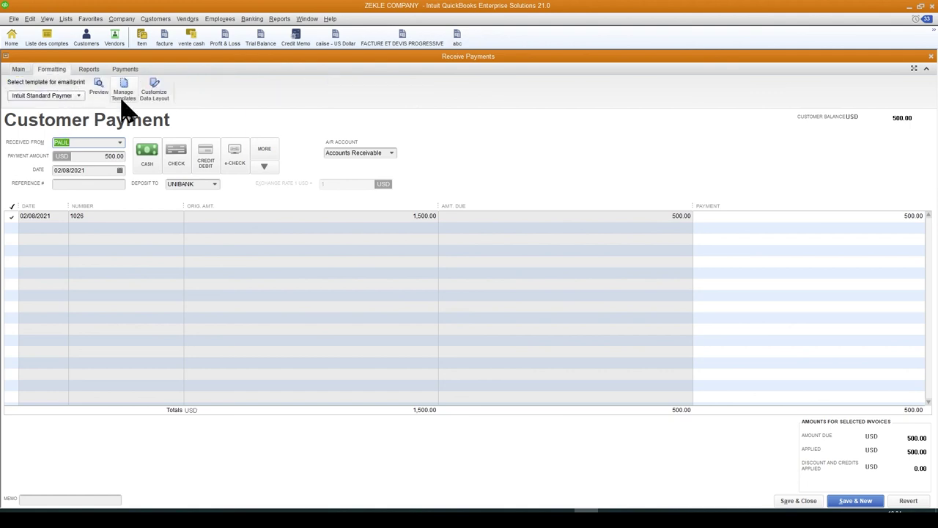
left_click(76, 97)
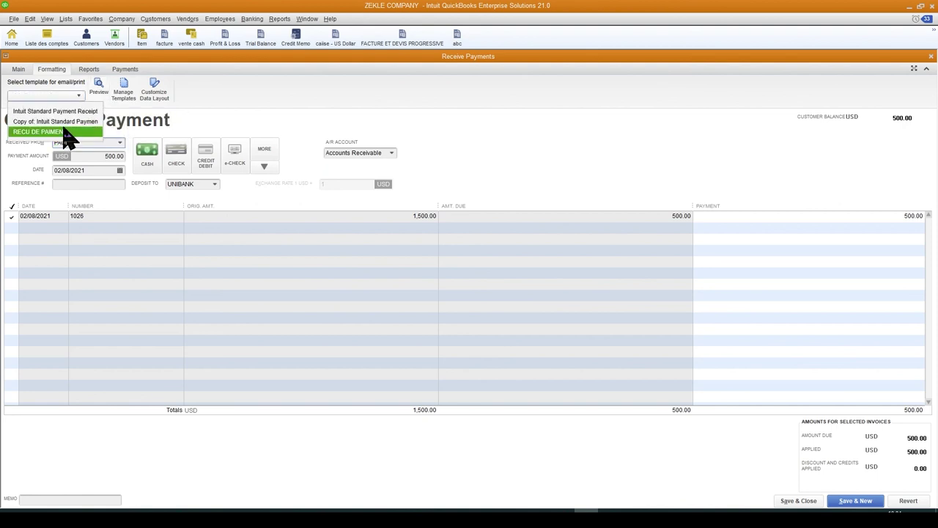
left_click(66, 122)
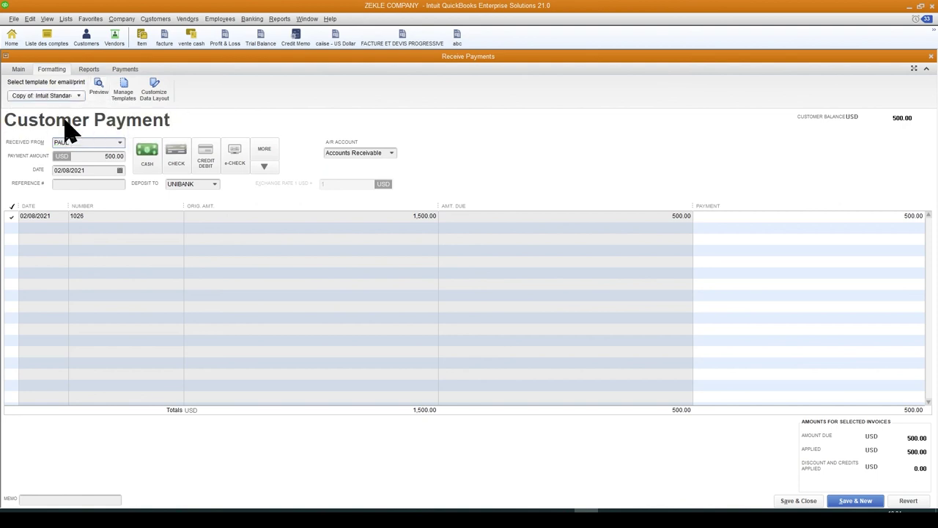
left_click(98, 86)
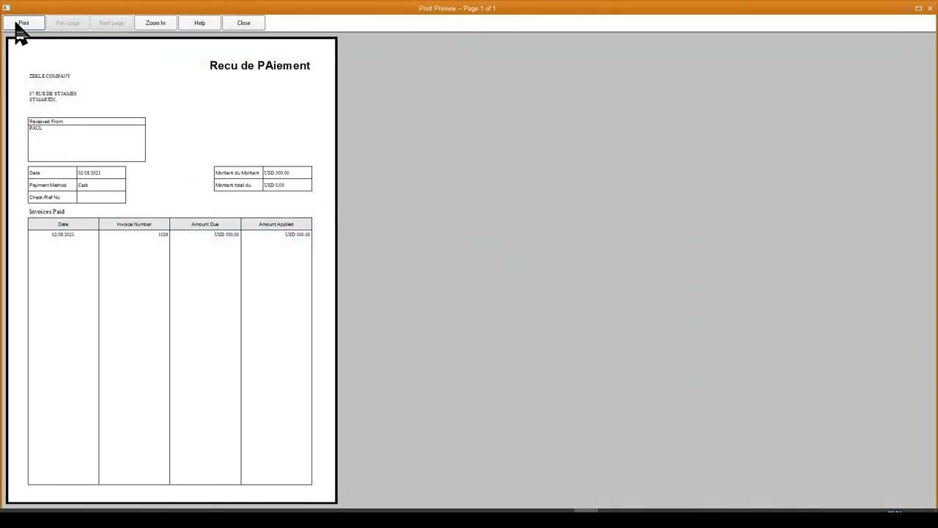
left_click(253, 25)
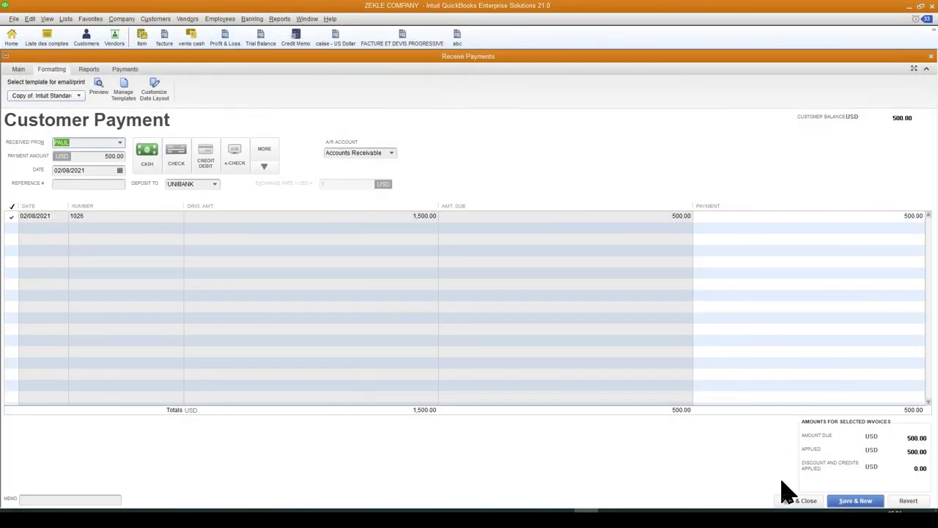
left_click(800, 502)
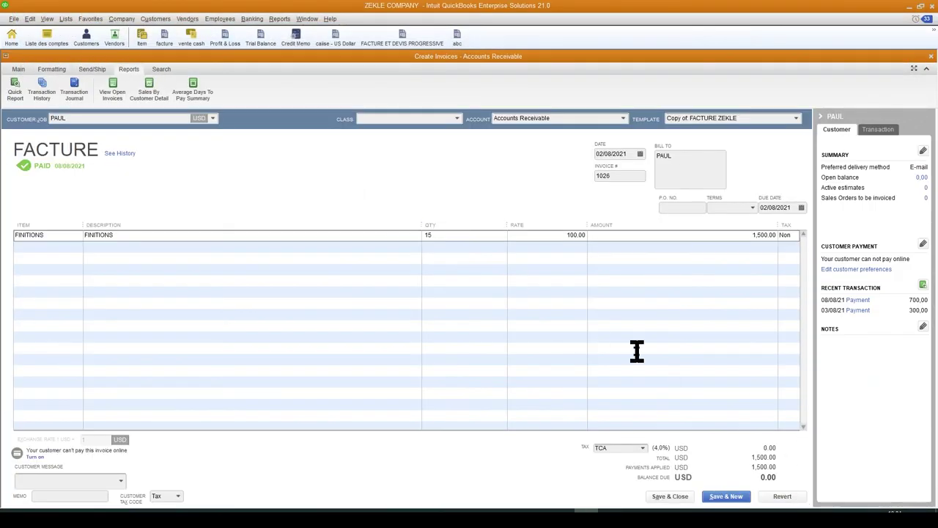
- Reopen the invoice's transaction history, select the 03/08/2021 payment and look through all listed payments
left_click(44, 92)
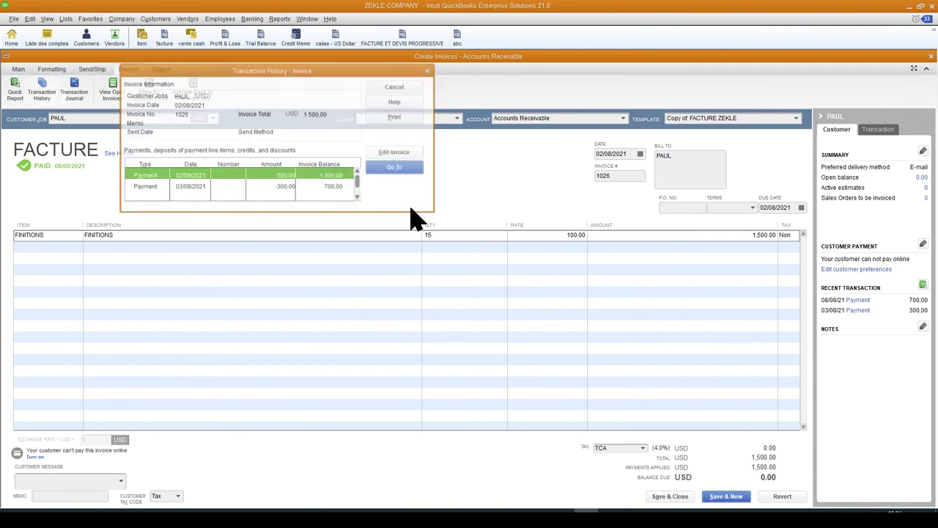
left_click(288, 187)
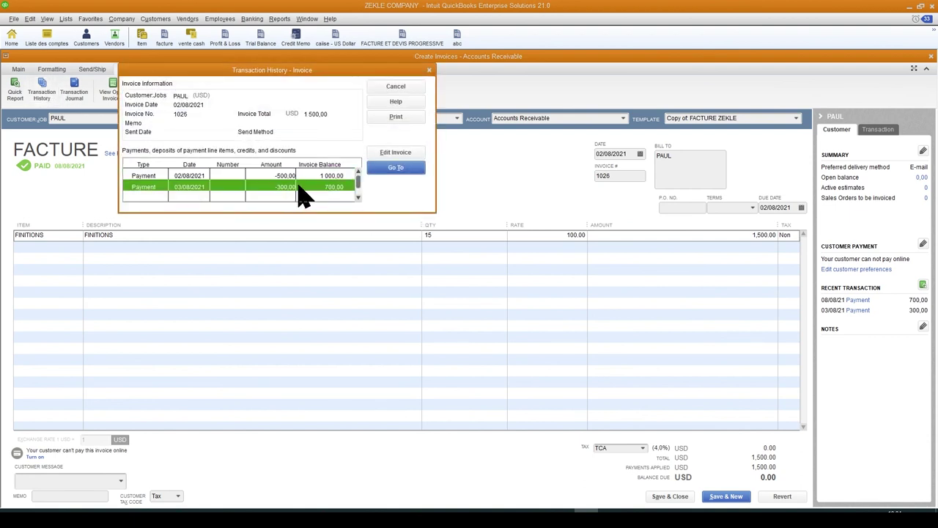
scroll(305, 194, "down", 1)
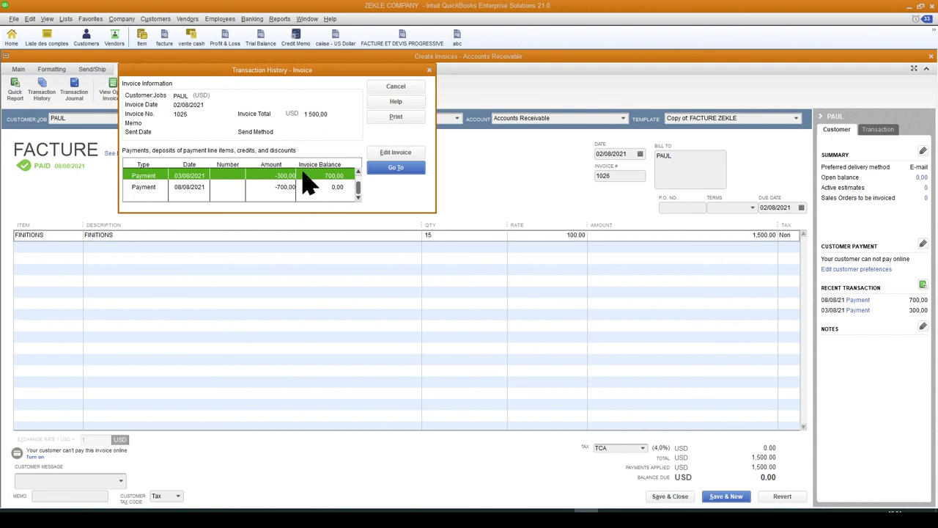
scroll(178, 195, "up", 1)
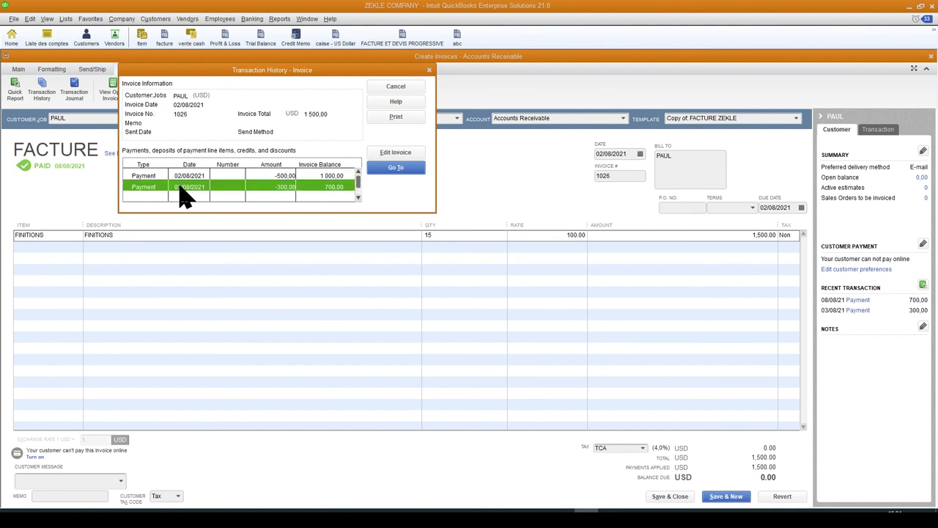
- Preview the printout of the invoice history, examine its payment lines up close, and leave without printing
left_click(396, 119)
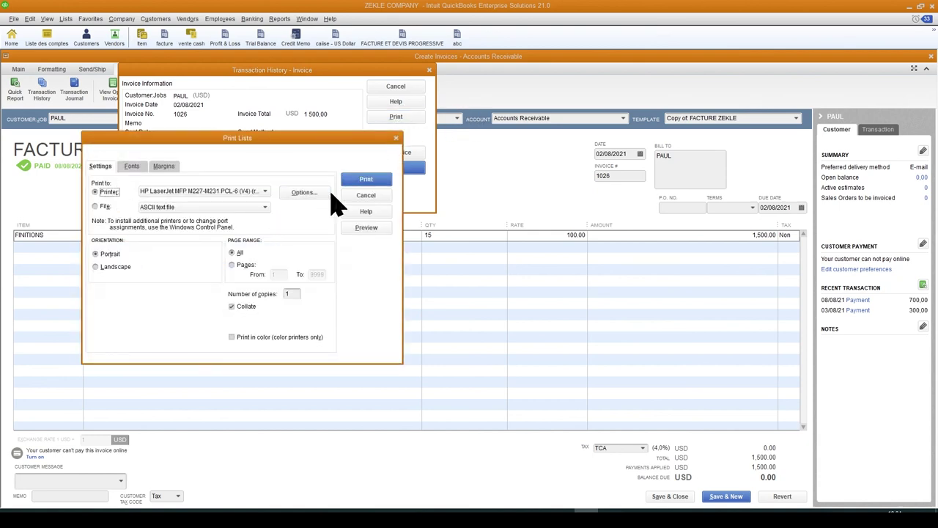
left_click(370, 229)
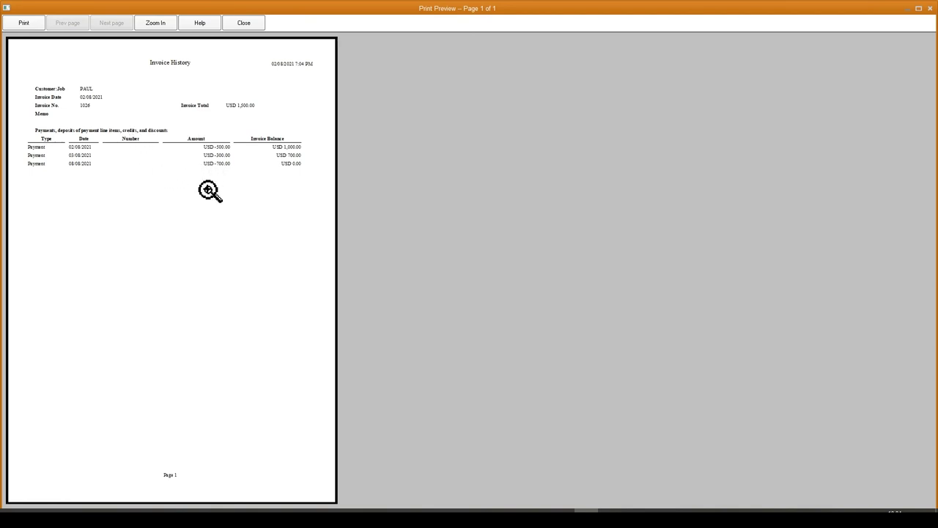
left_click(46, 155)
left_click(48, 154)
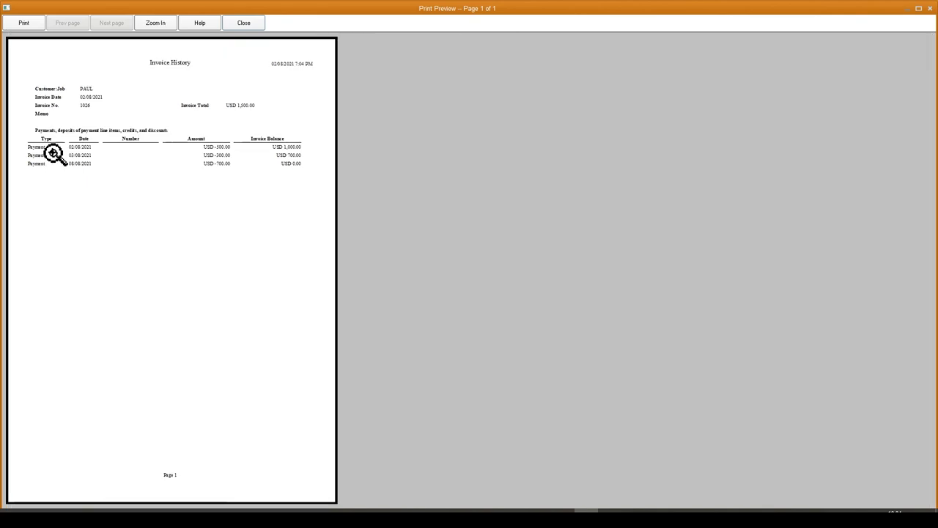
left_click(53, 152)
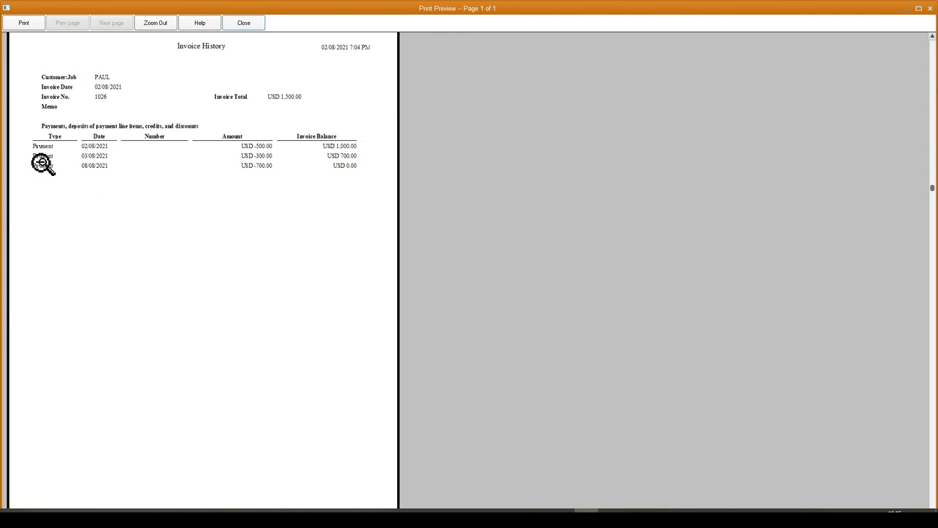
left_click(248, 23)
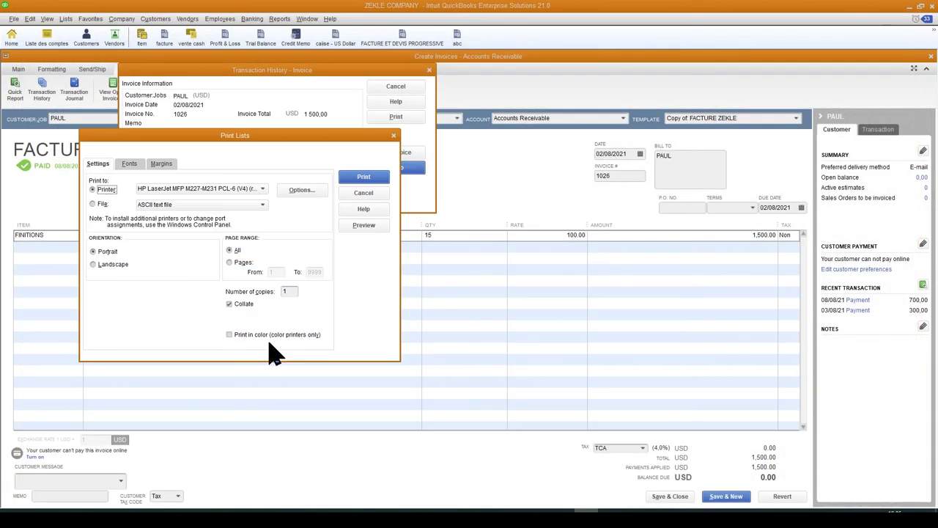
left_click(370, 194)
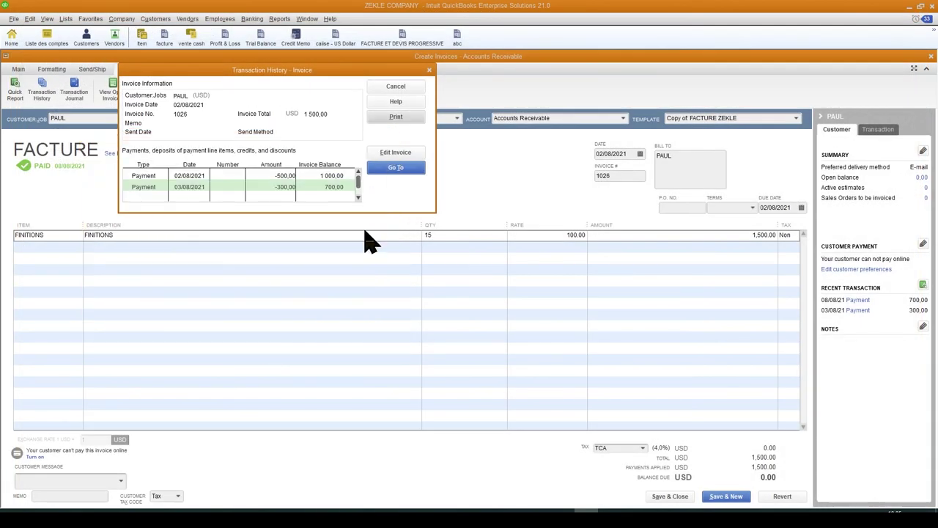